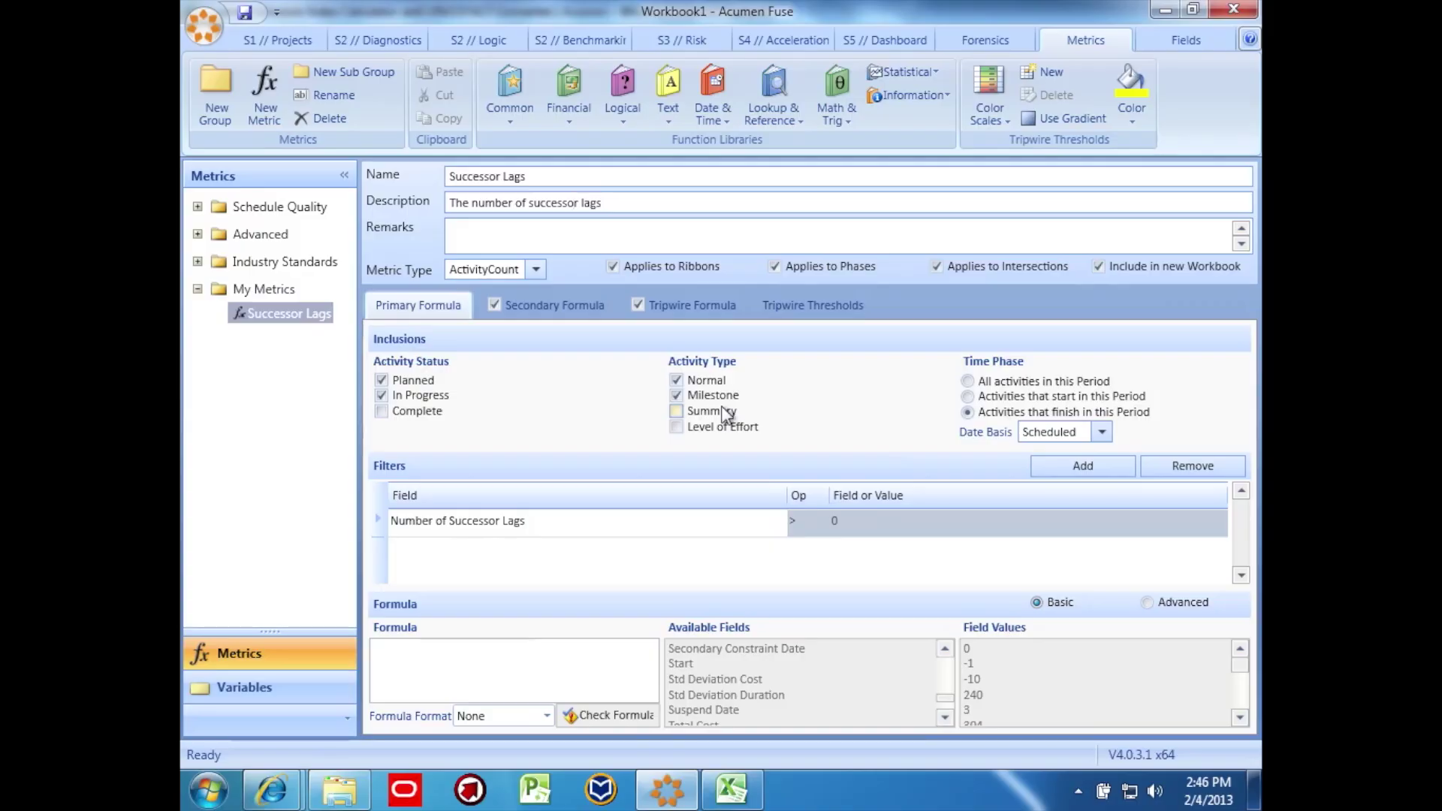
left_click(539, 180)
- Review the Successor Lags secondary and tripwire formulas, then bring up its empty Tripwire Thresholds table
left_click(547, 308)
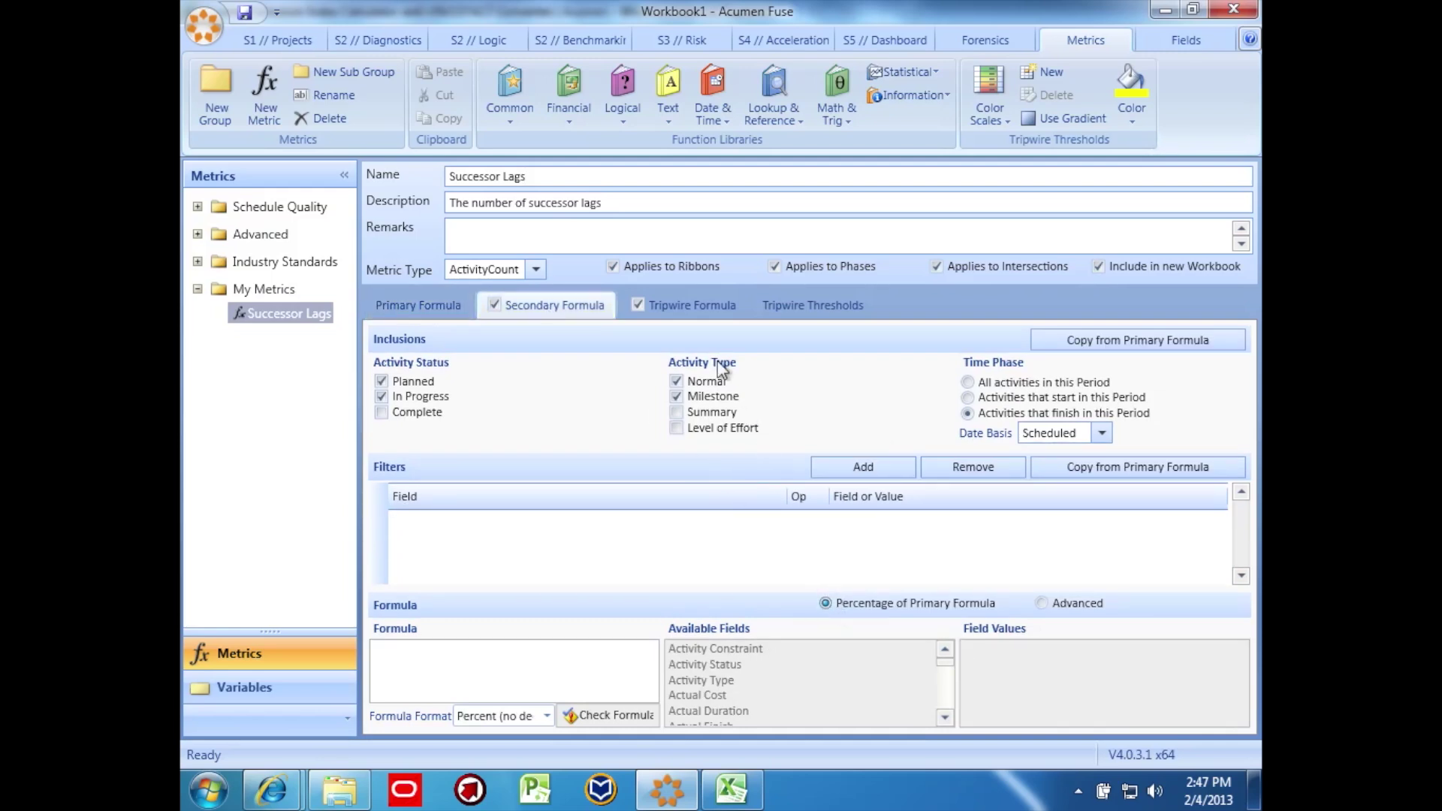
left_click(695, 311)
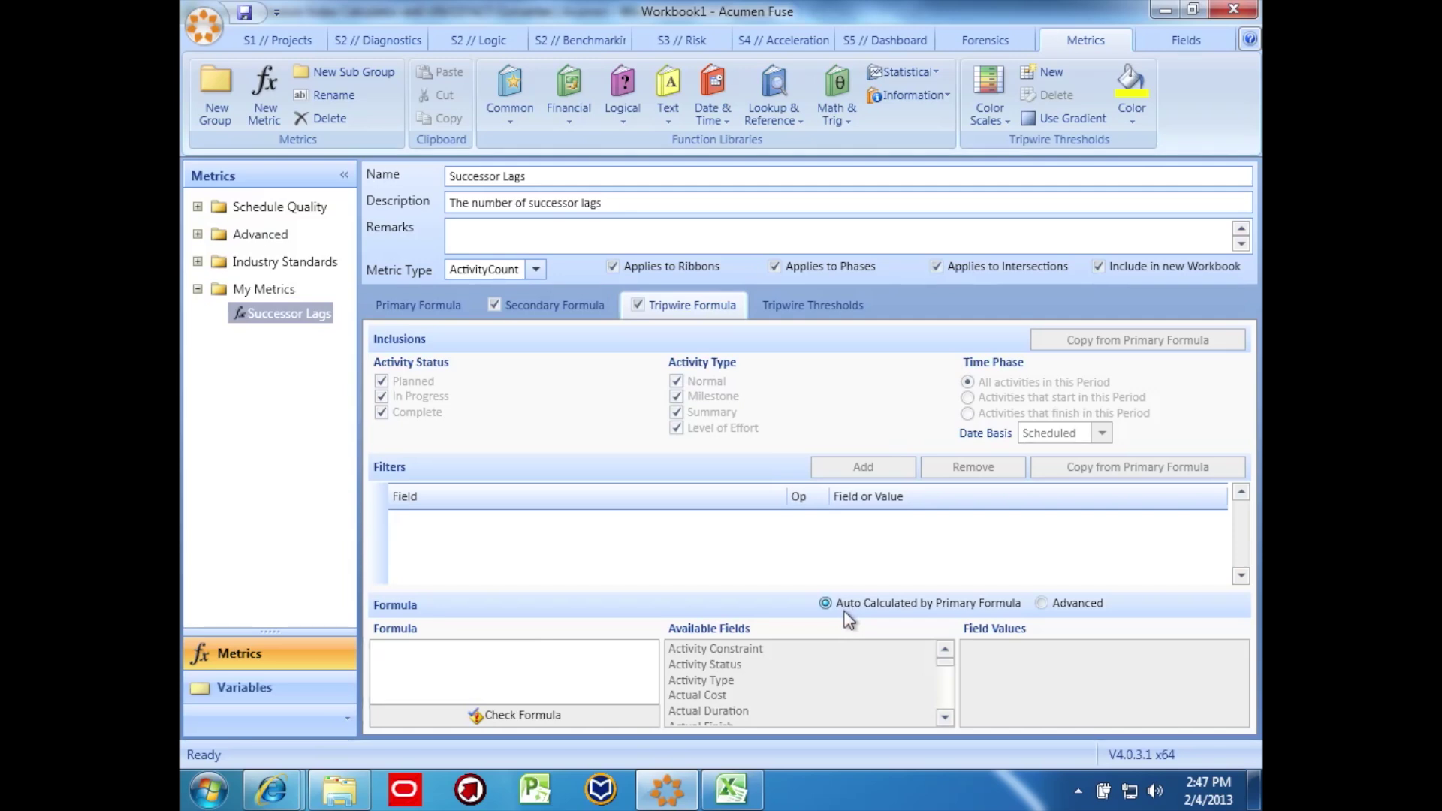
left_click(799, 306)
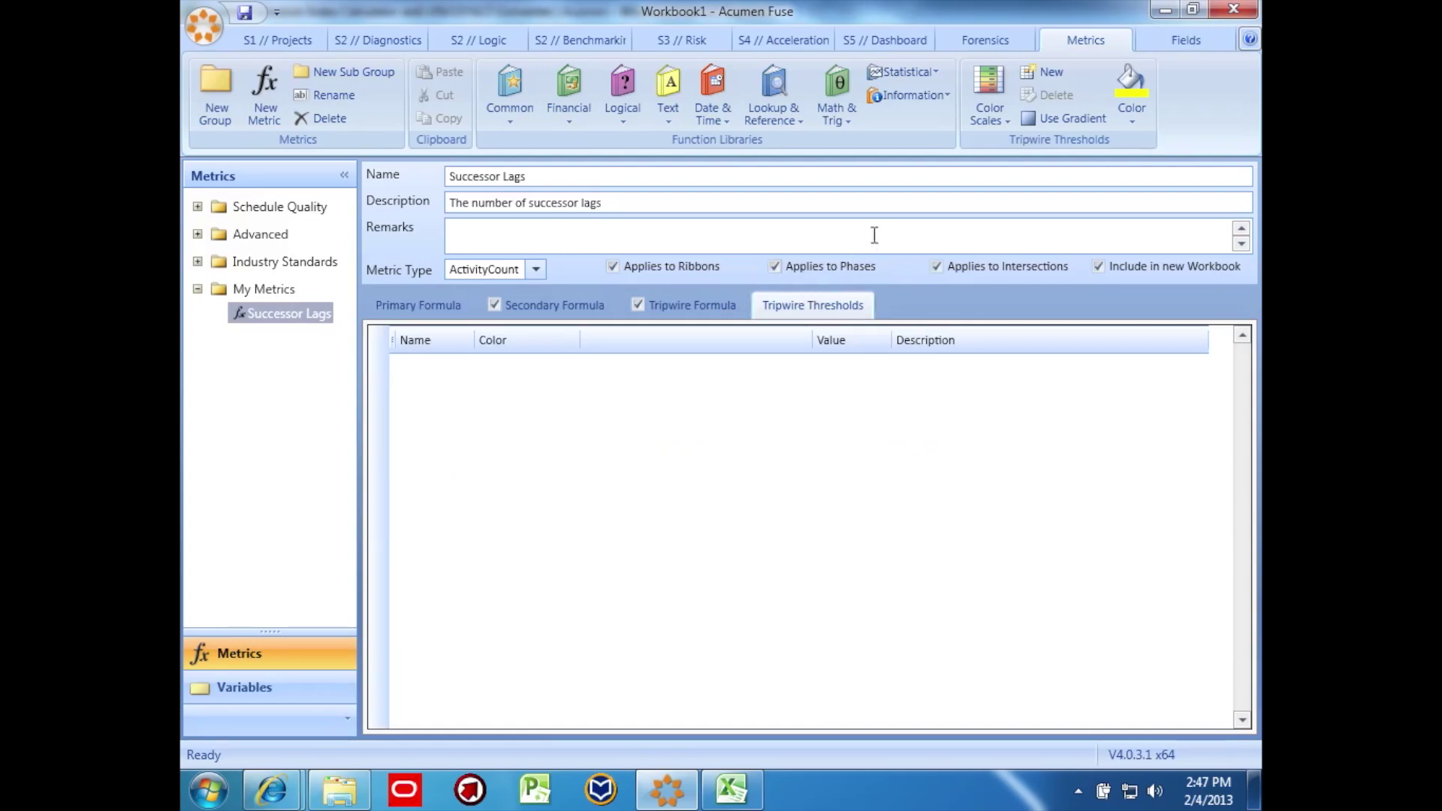
left_click(1004, 122)
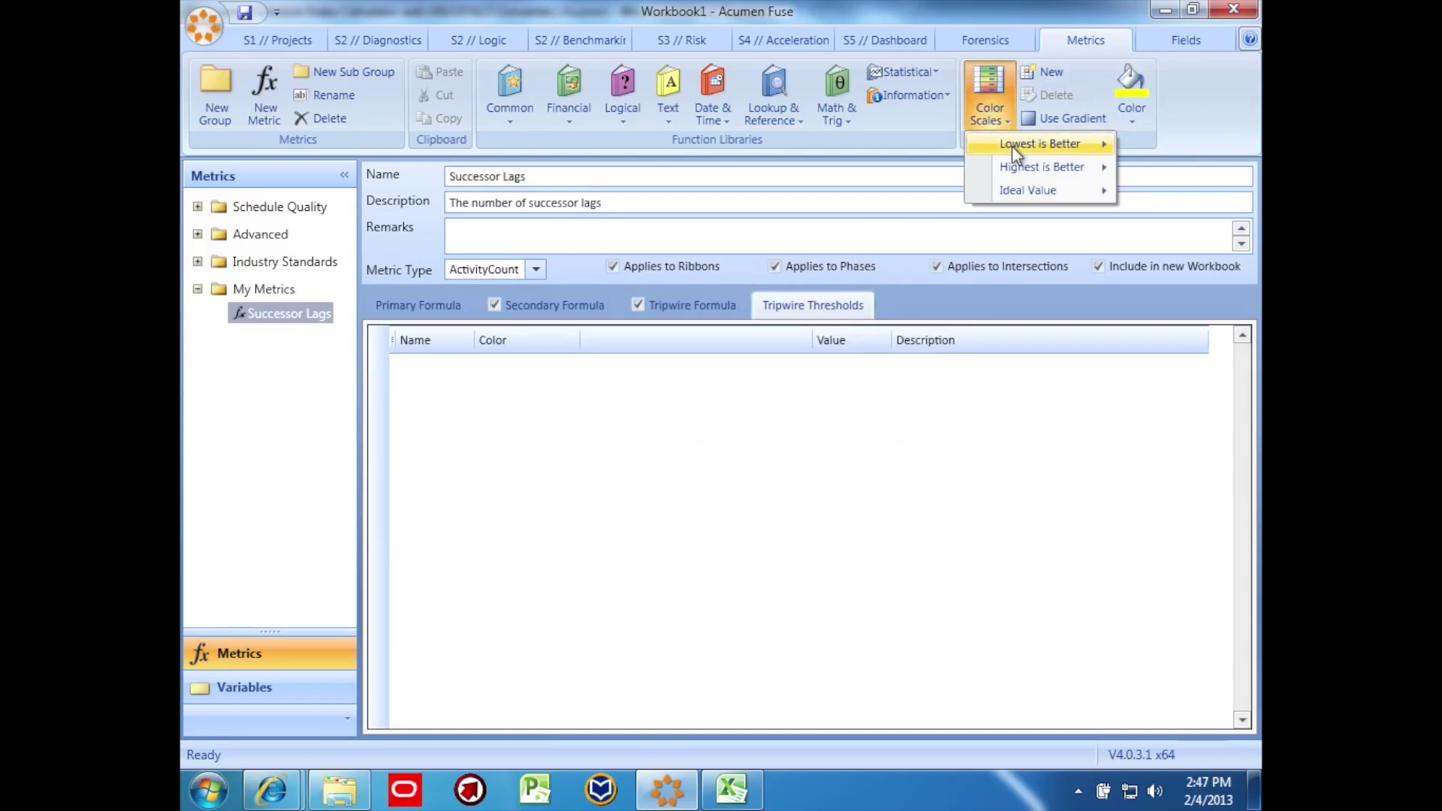
- Apply the Lowest is Better 3-interval colour scale to Successor Lags with thresholds 0, 0.3333, 0.6667
mouse_move(1013, 146)
left_click(1186, 167)
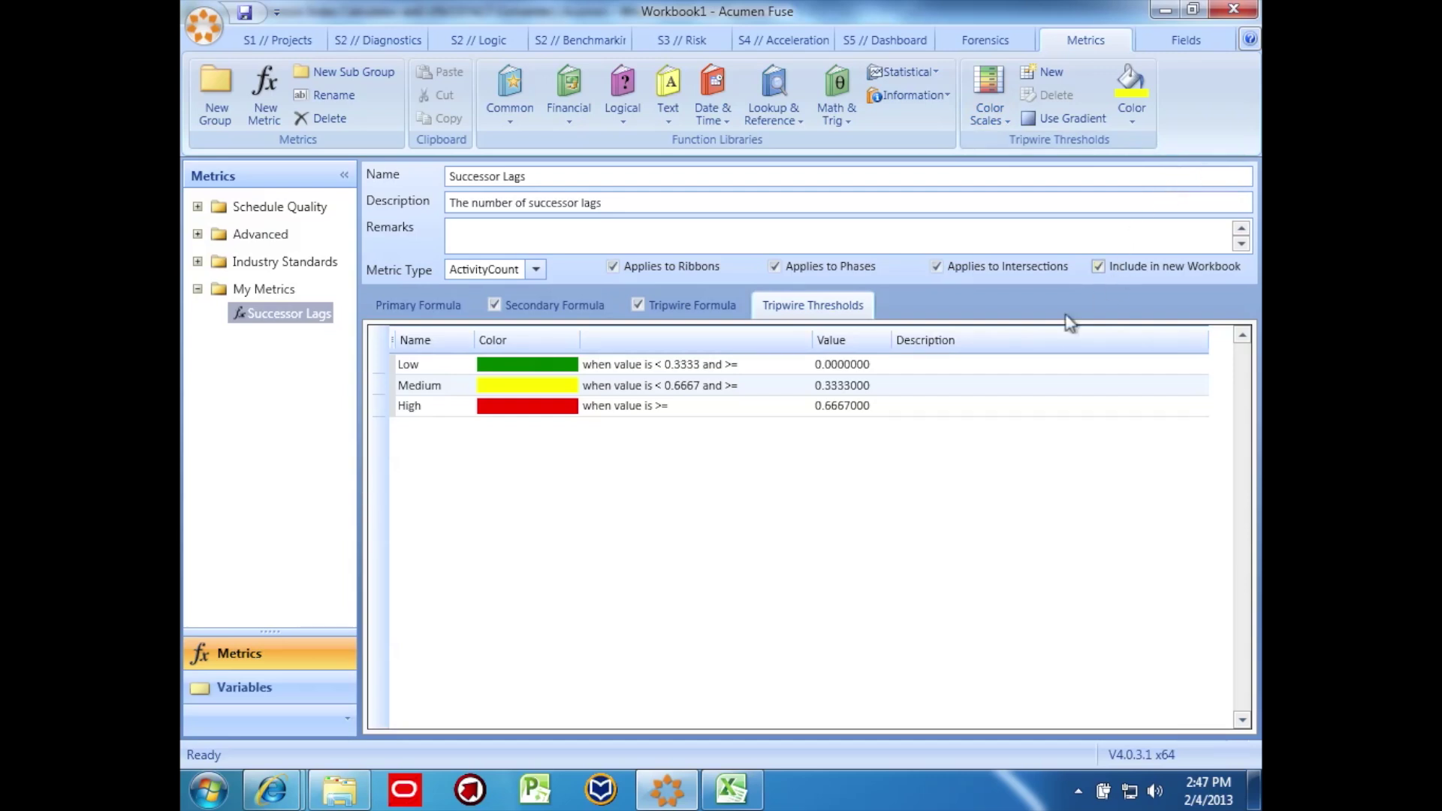
left_click(862, 386)
left_click(862, 408)
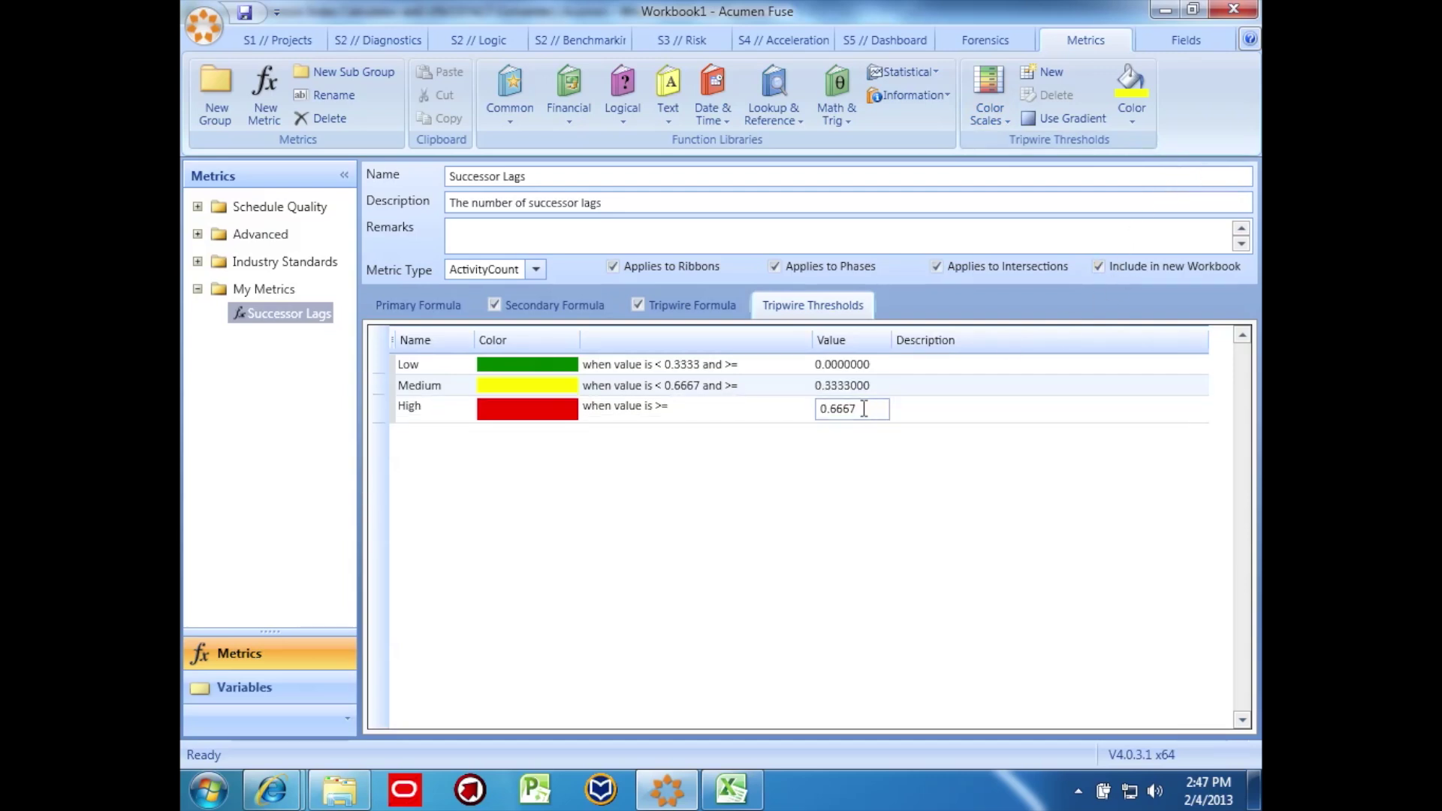
left_click(862, 386)
left_click(864, 368)
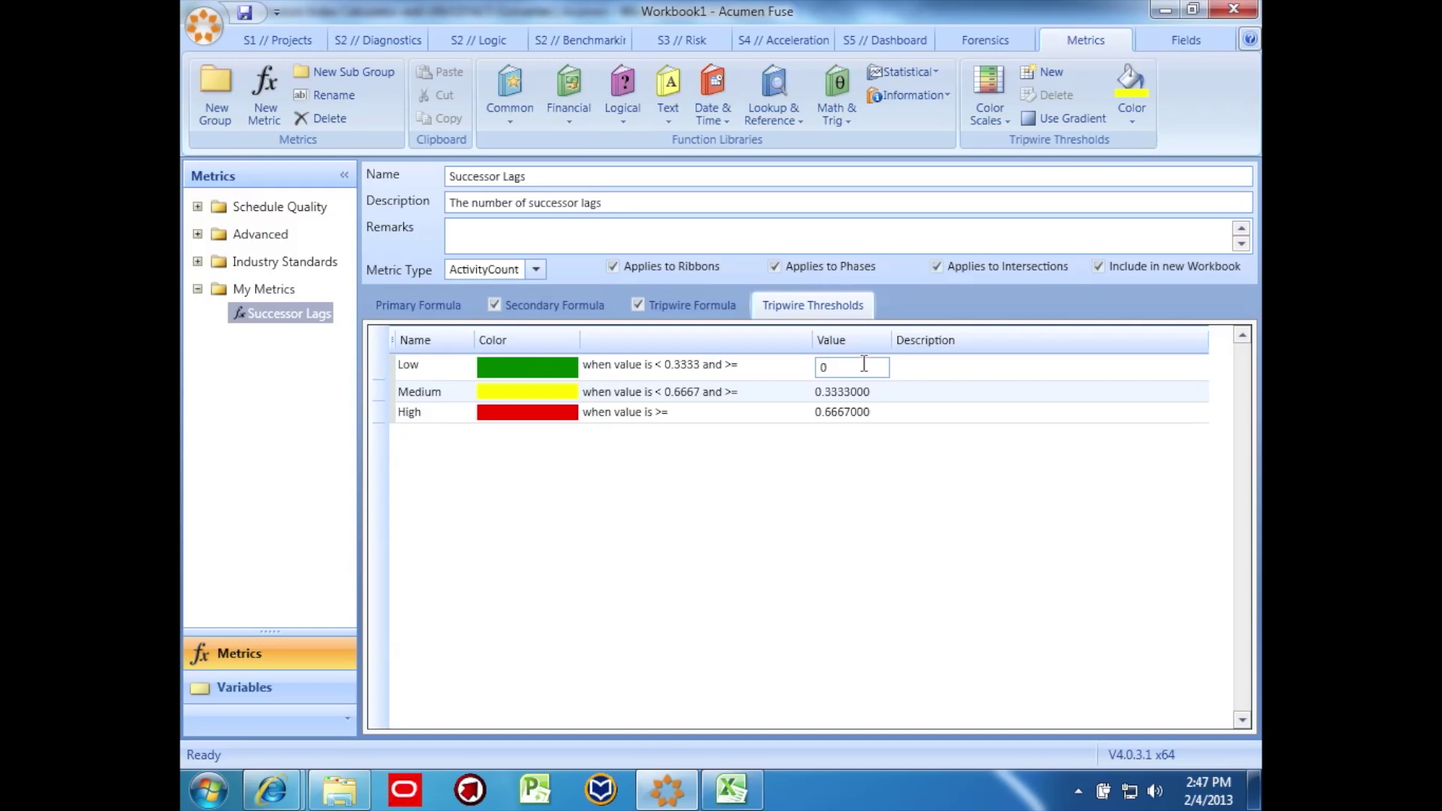
key("Return")
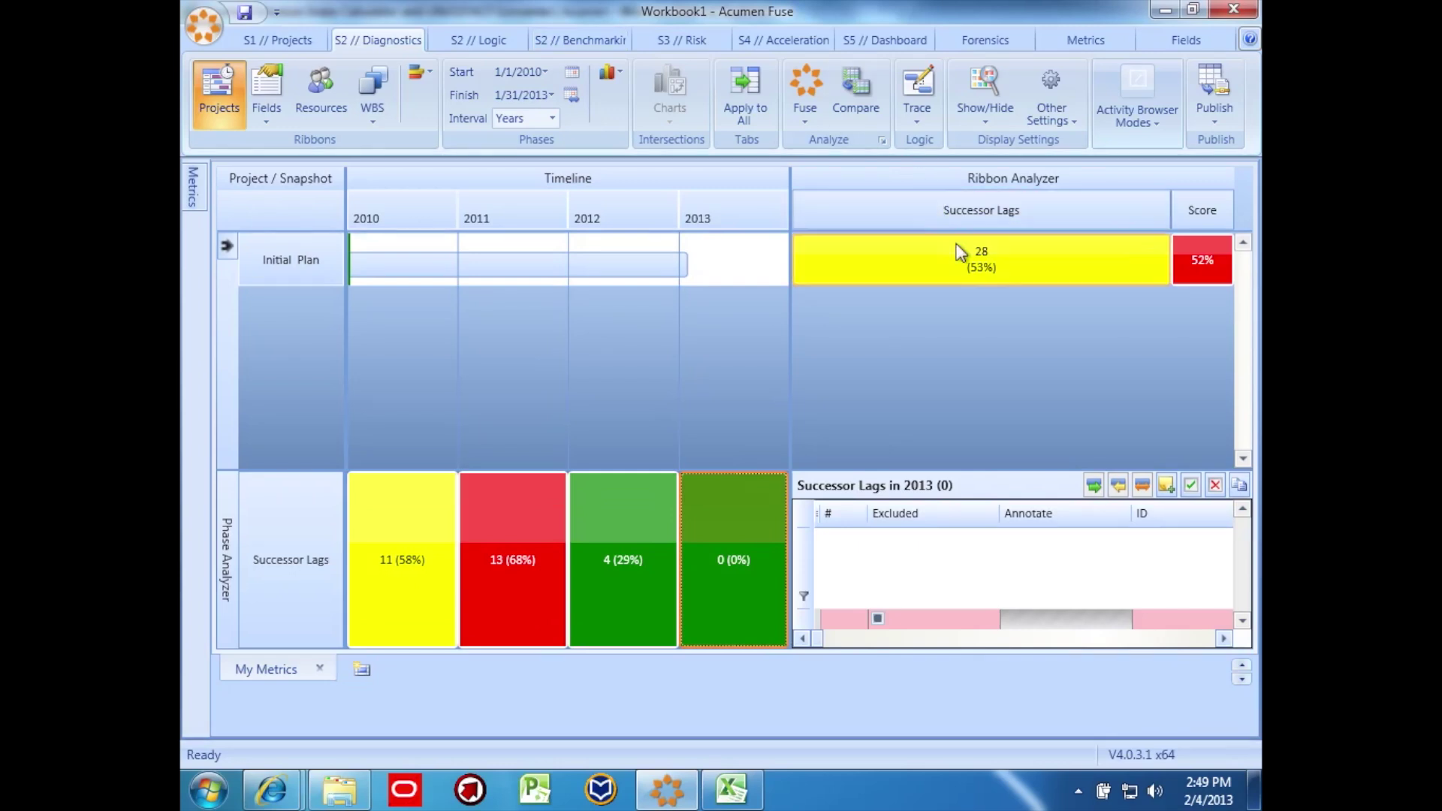
- Inspect the 2011 and 2012 Successor Lags activity lists in the Phase Analyzer
mouse_move(978, 275)
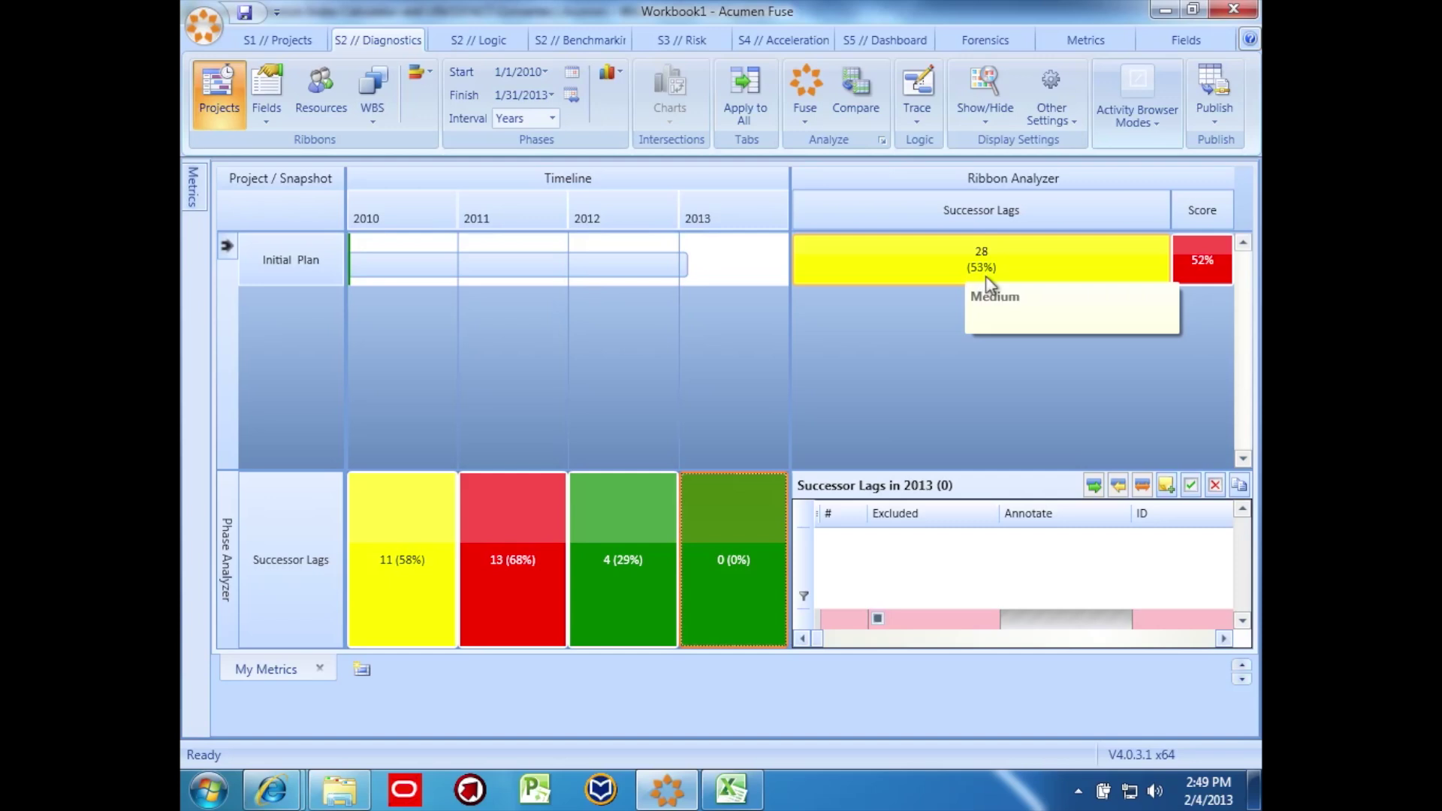
left_click(514, 597)
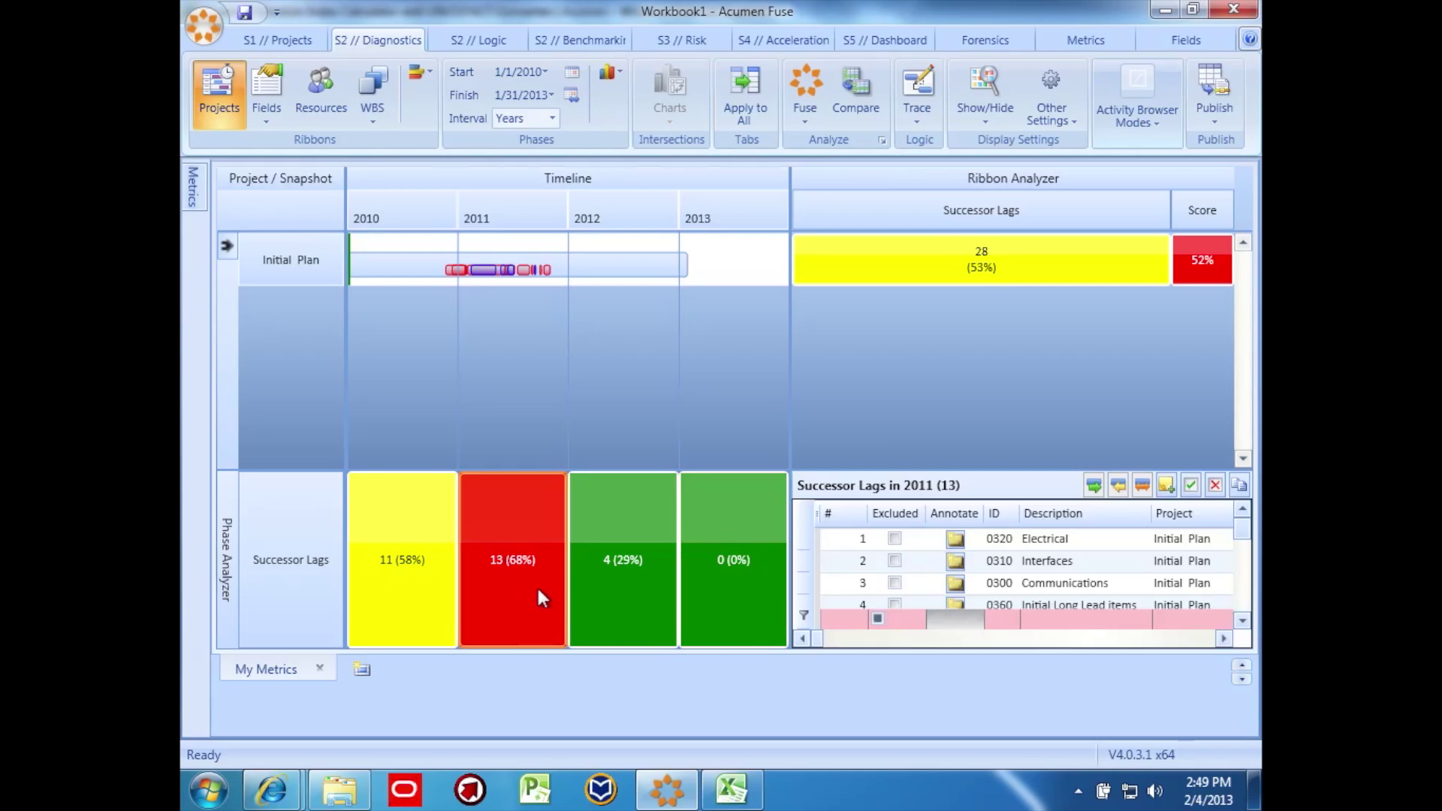
left_click(616, 598)
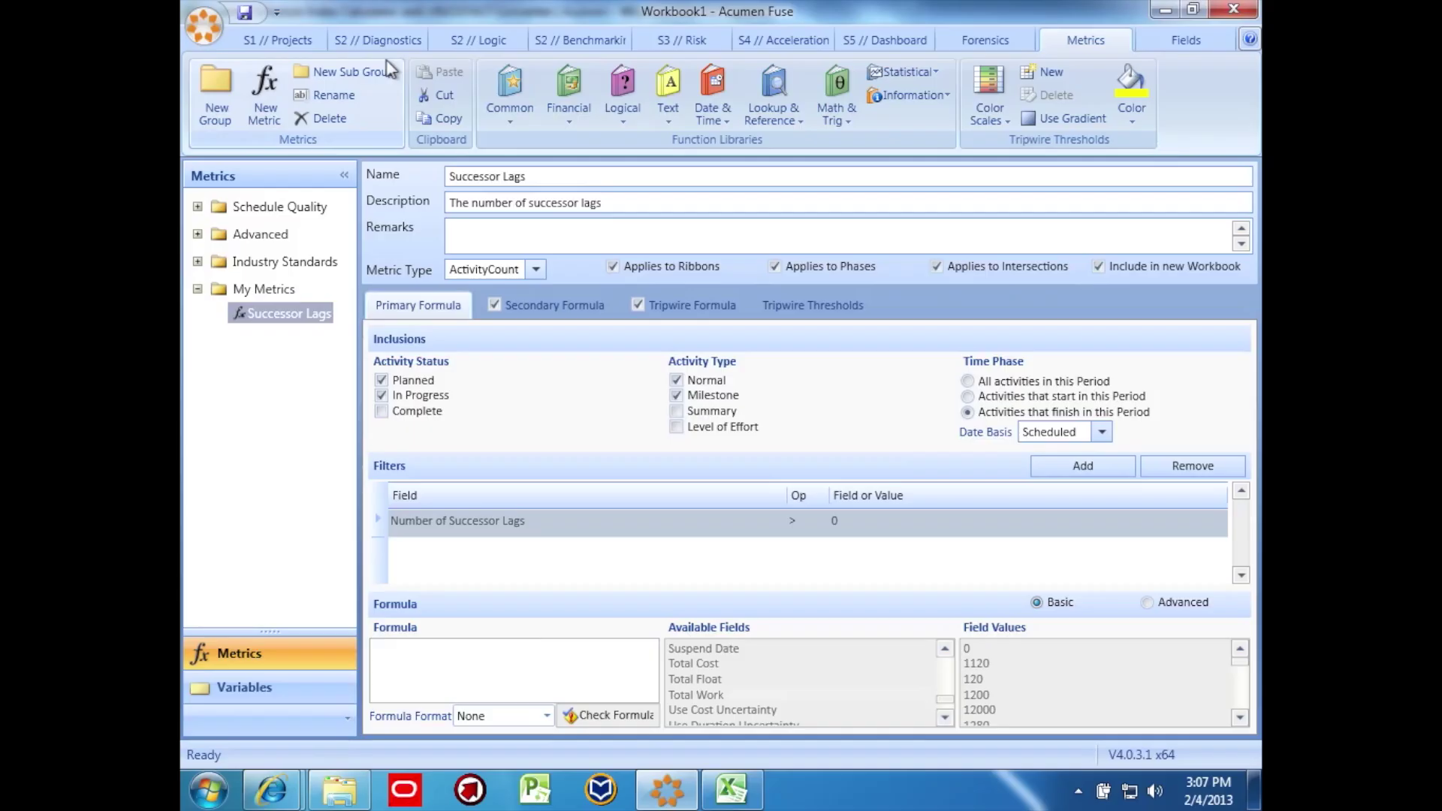
- Create a new metric named 'Max Work' counting activities that finish in each period
left_click(272, 92)
left_click_drag(496, 176, 450, 178)
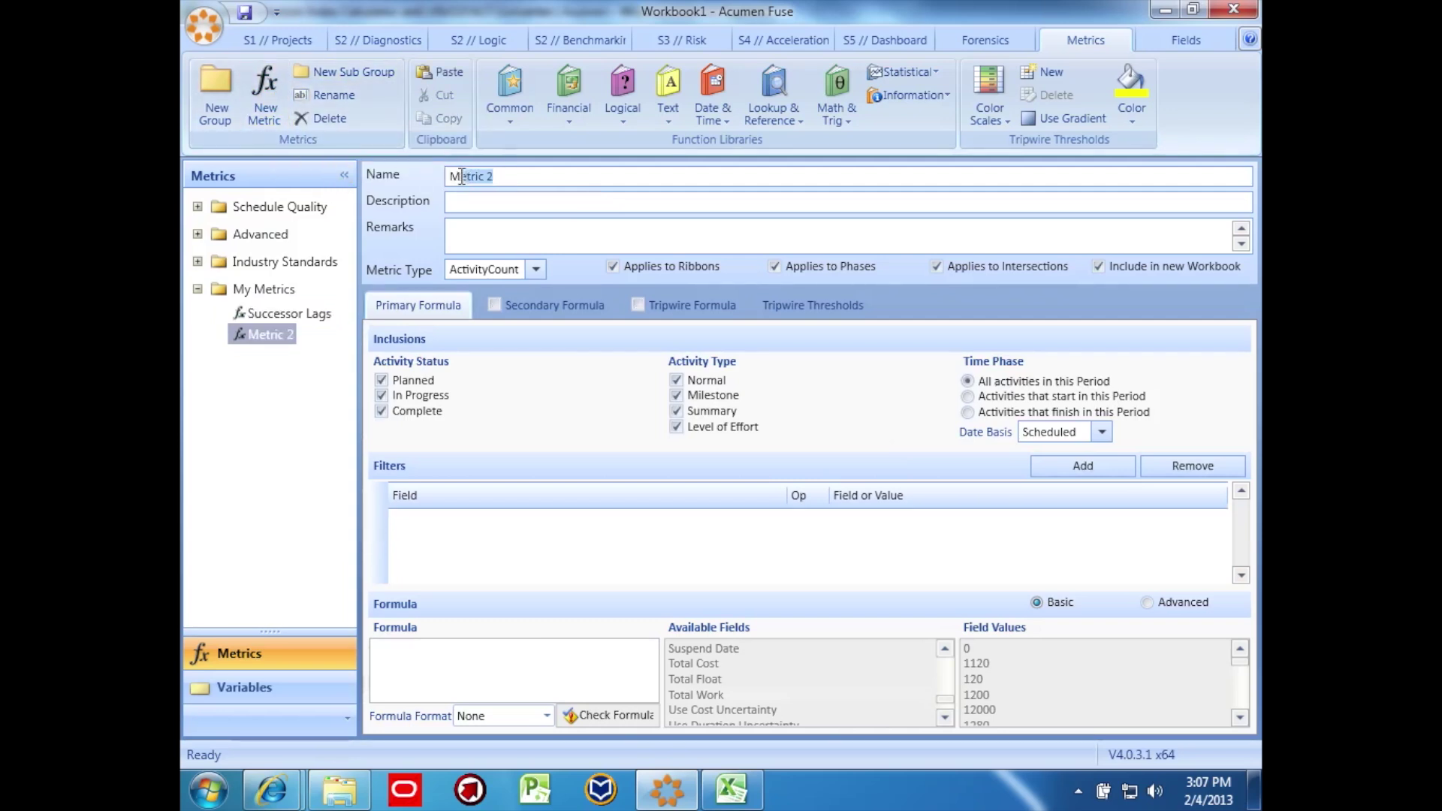
type("Max Work")
left_click(967, 412)
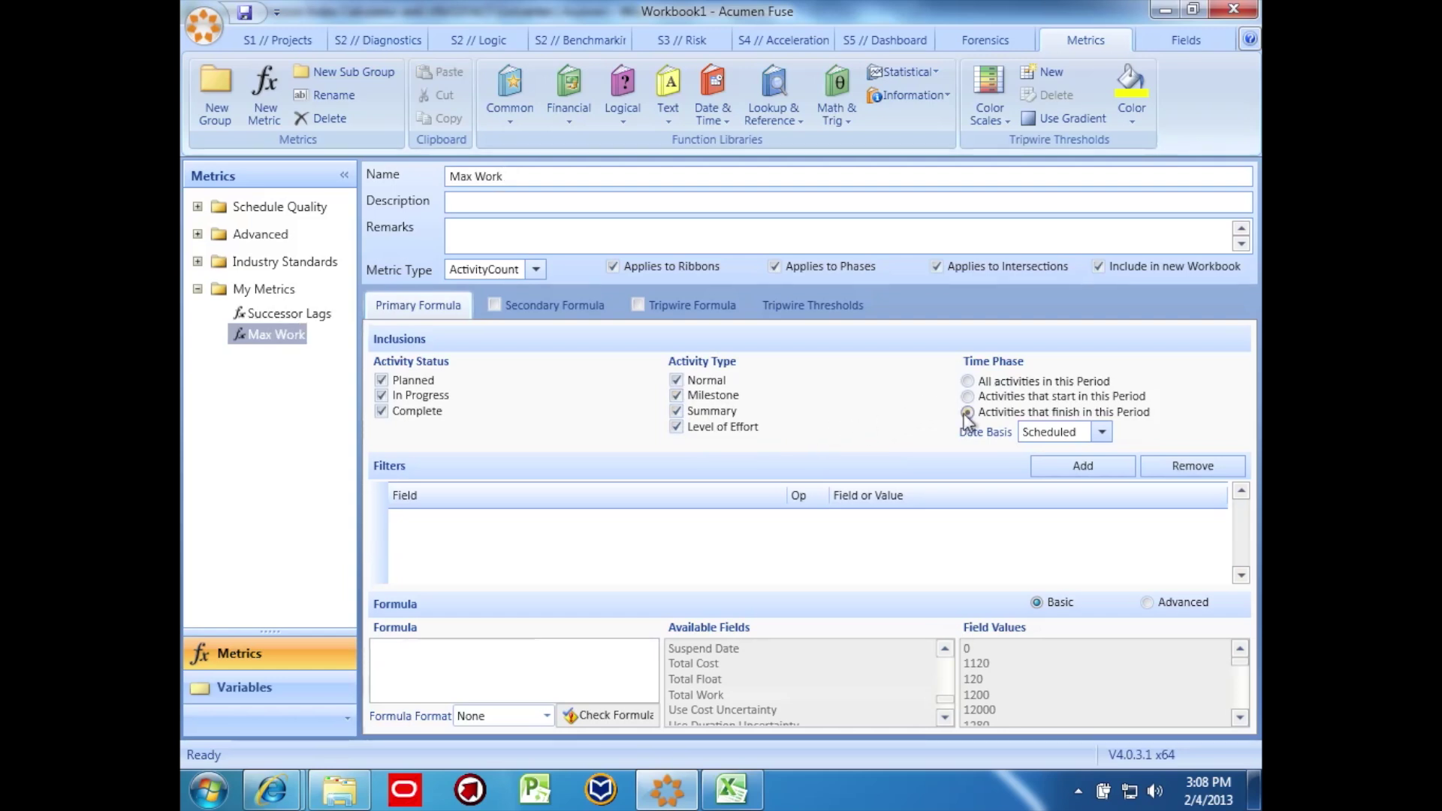
- Give Max Work the advanced primary formula MAX(TotalWork)
left_click(1165, 605)
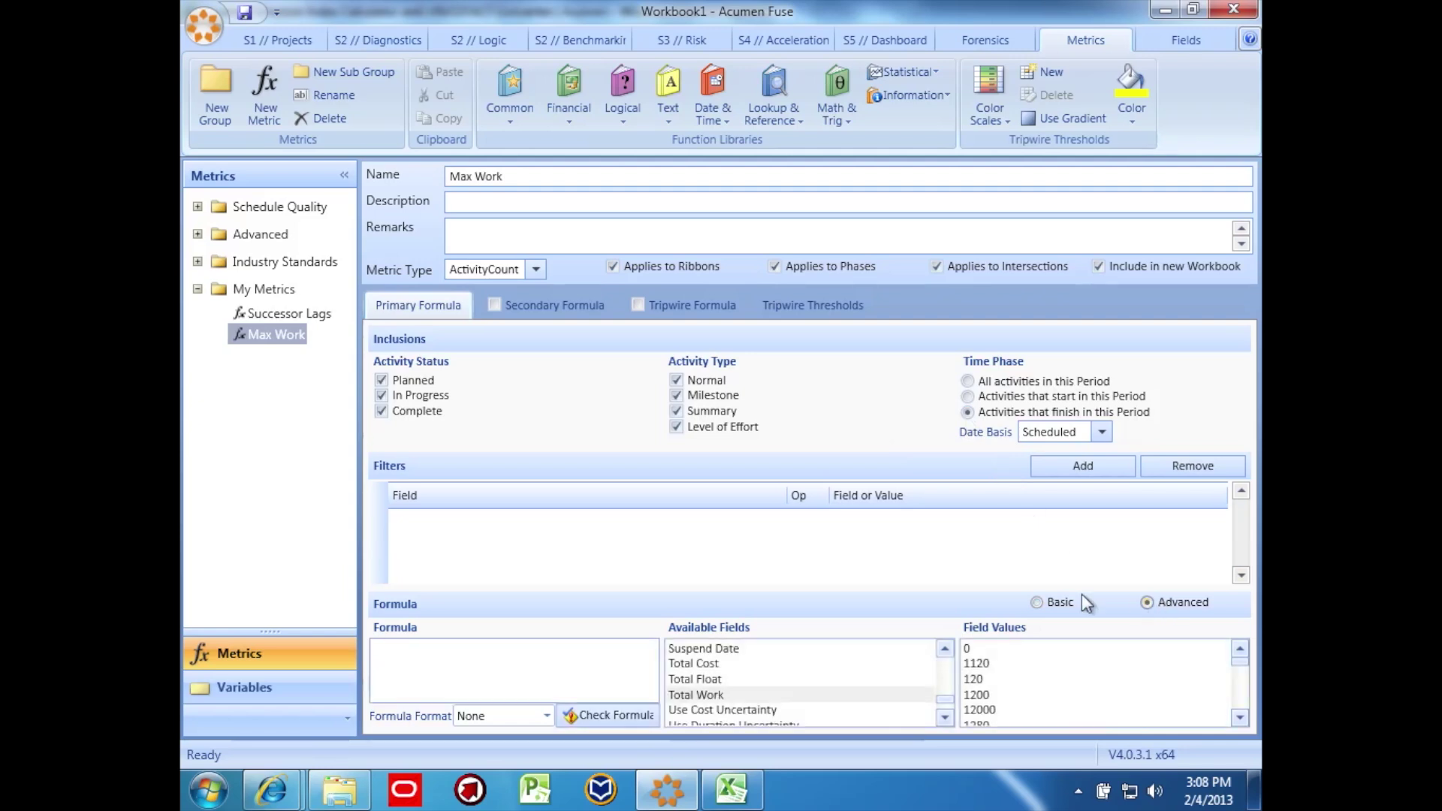
left_click(480, 652)
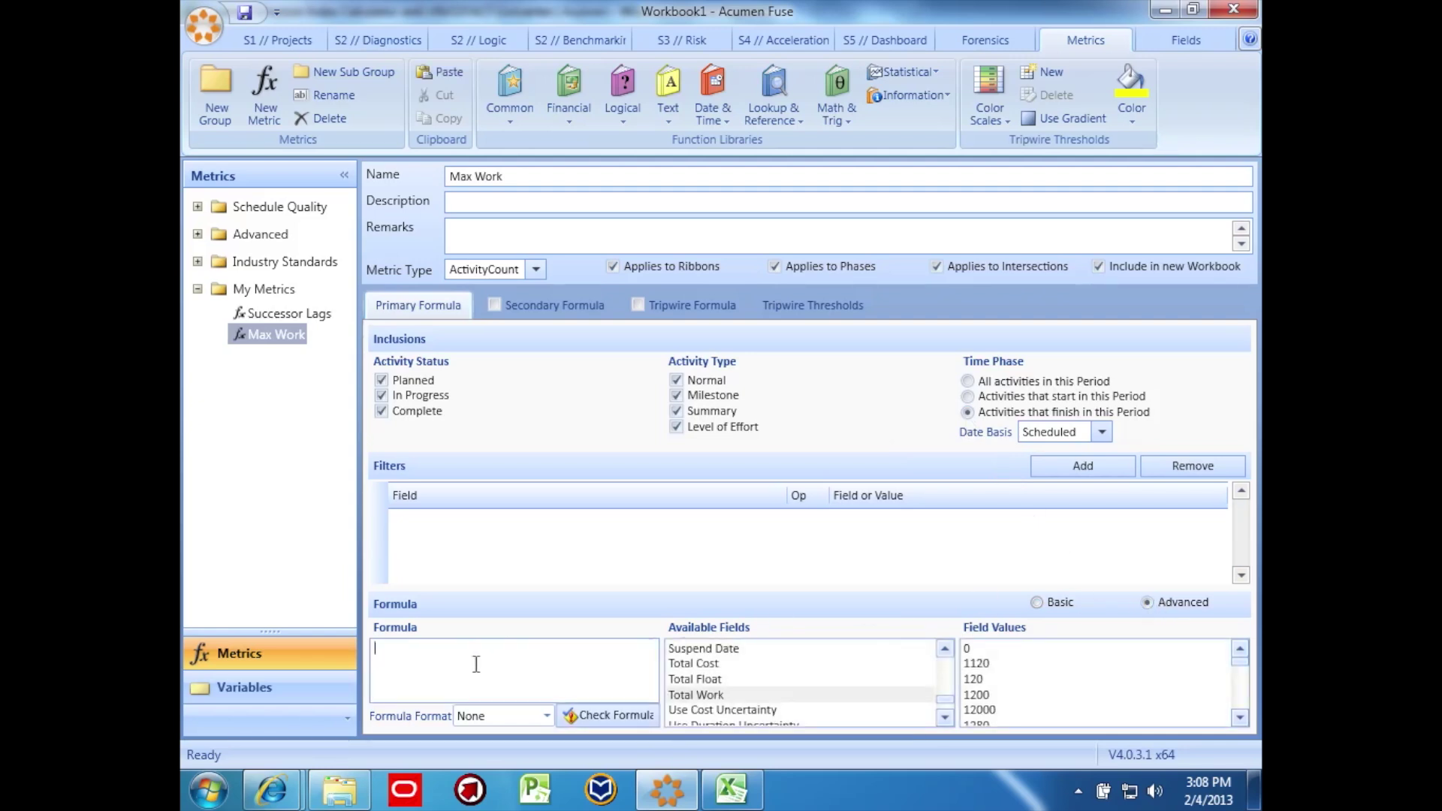
left_click(524, 120)
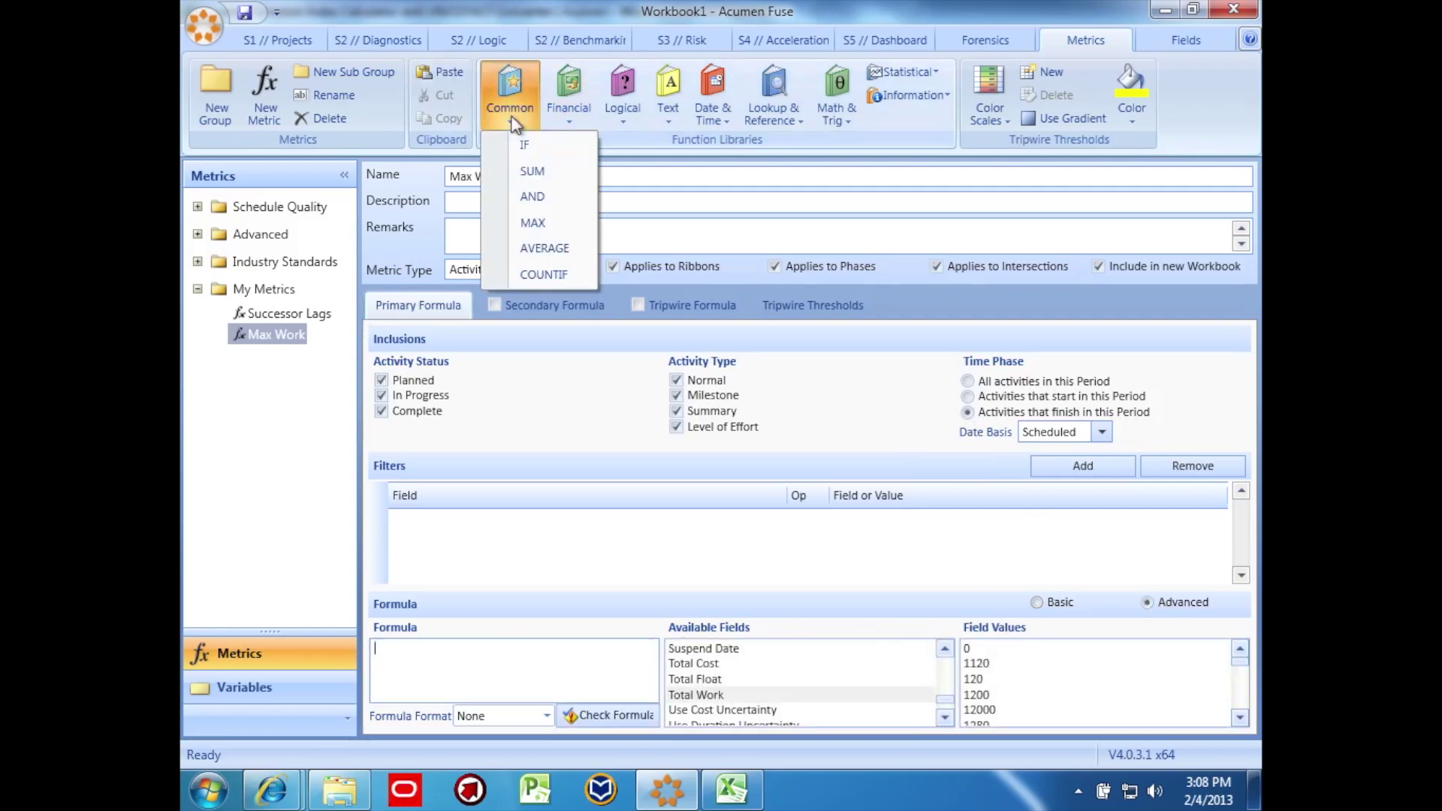
left_click(532, 224)
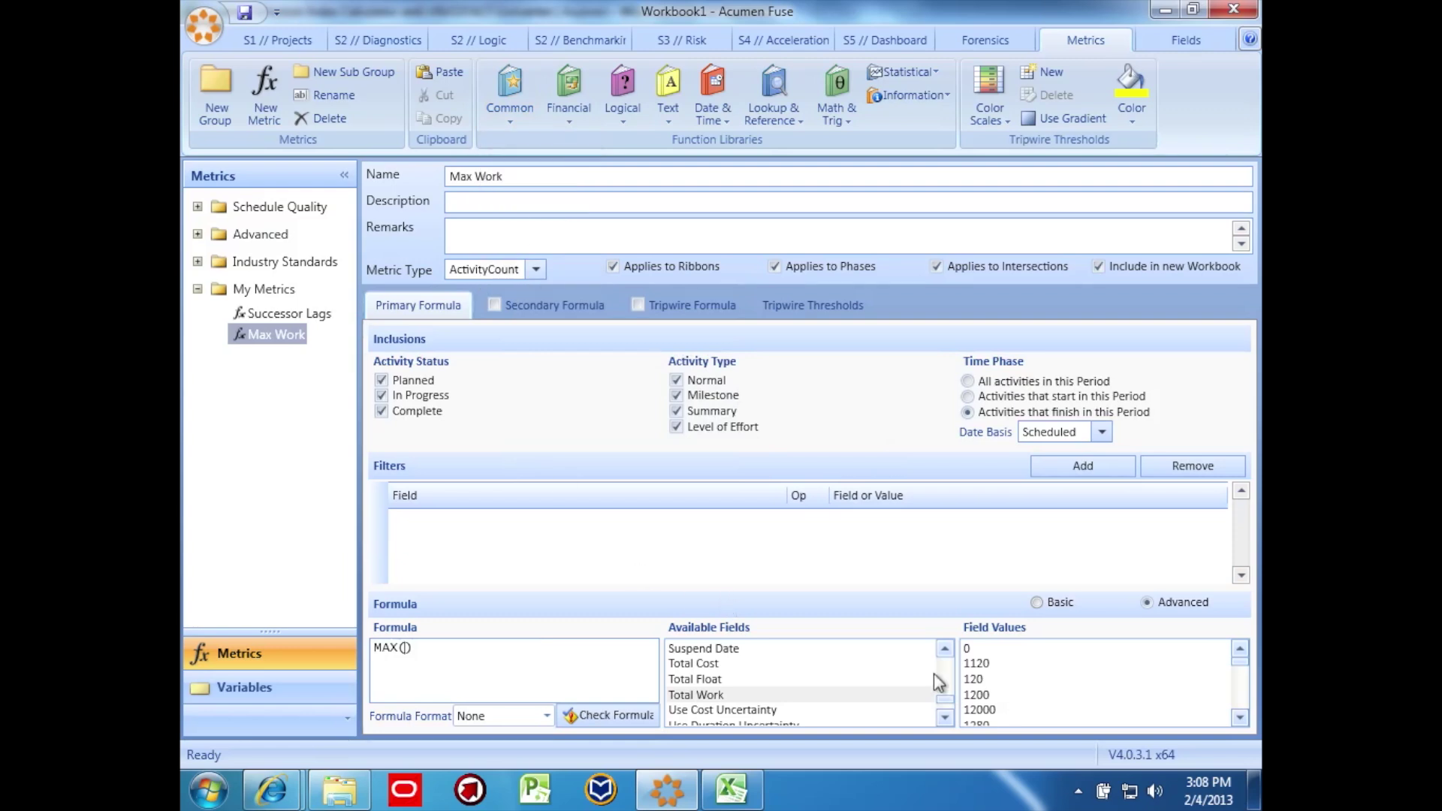
left_click(696, 697)
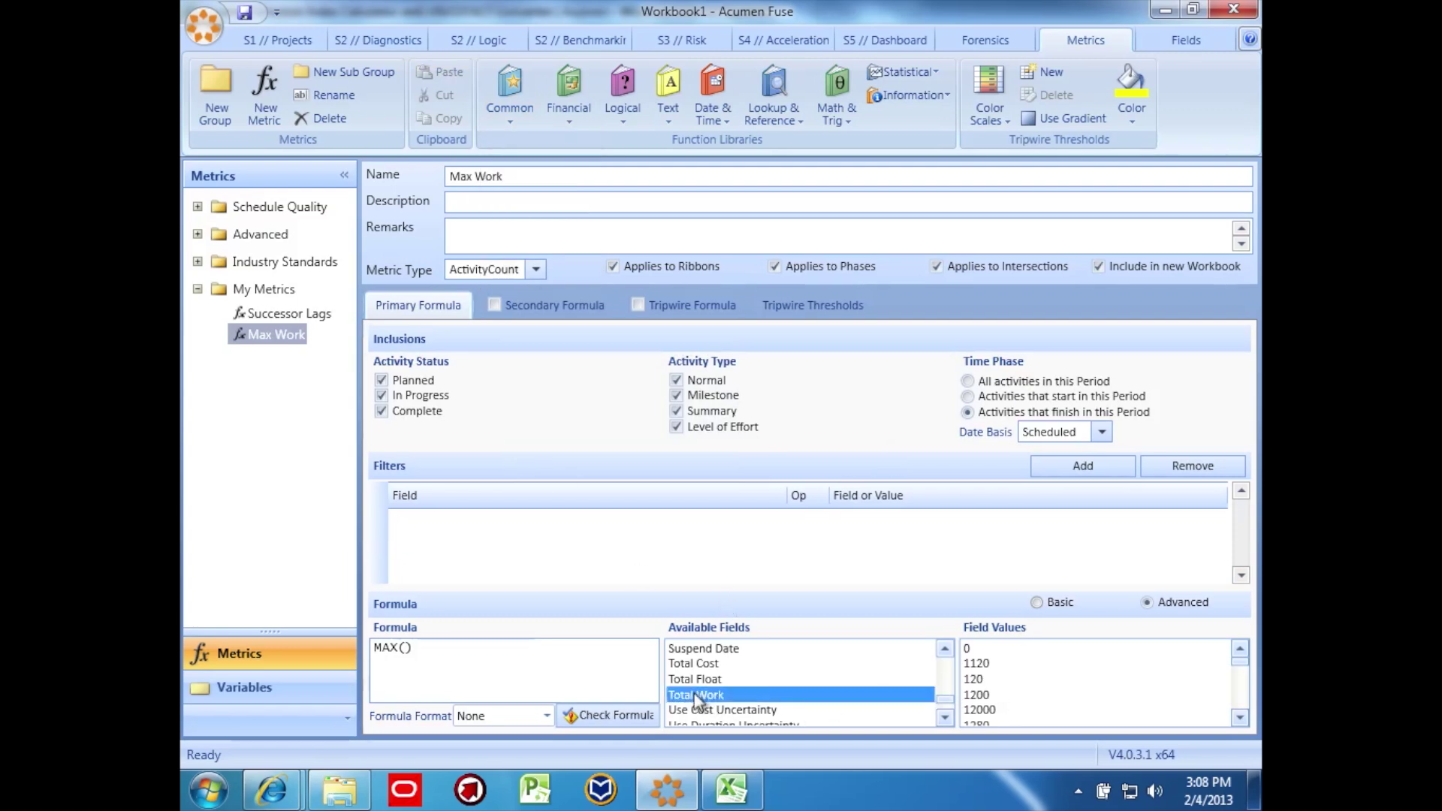
double_click(696, 697)
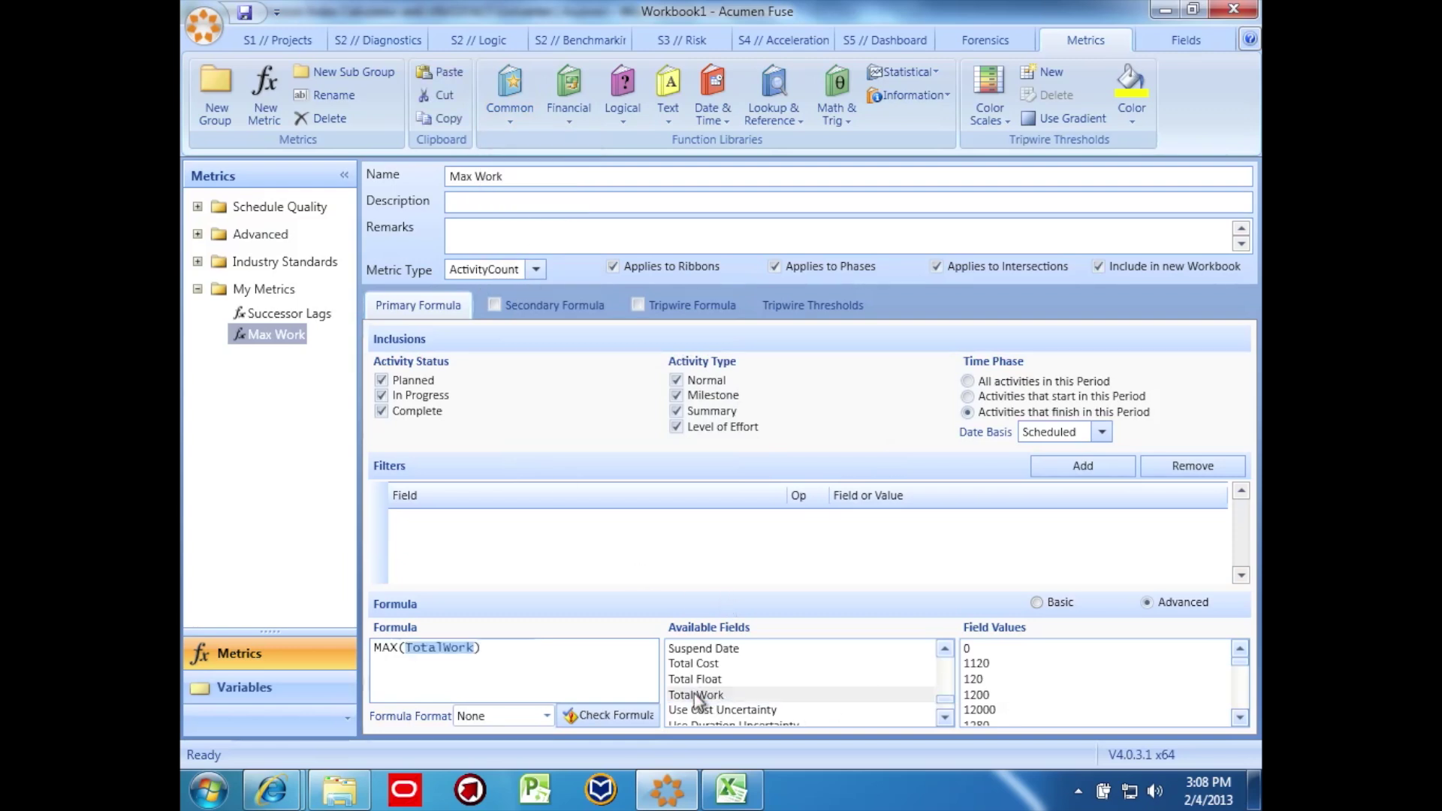
left_click(490, 650)
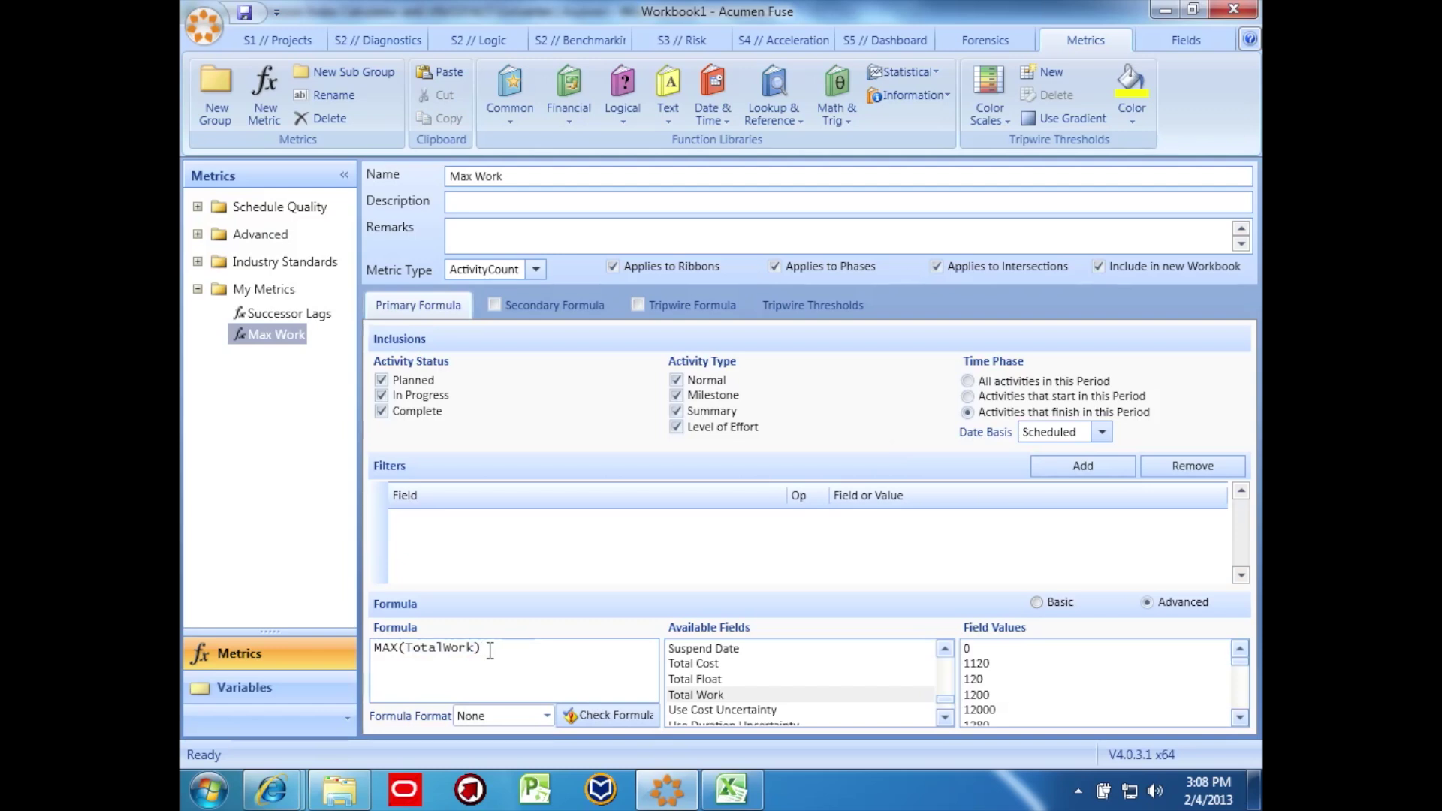
left_click(507, 308)
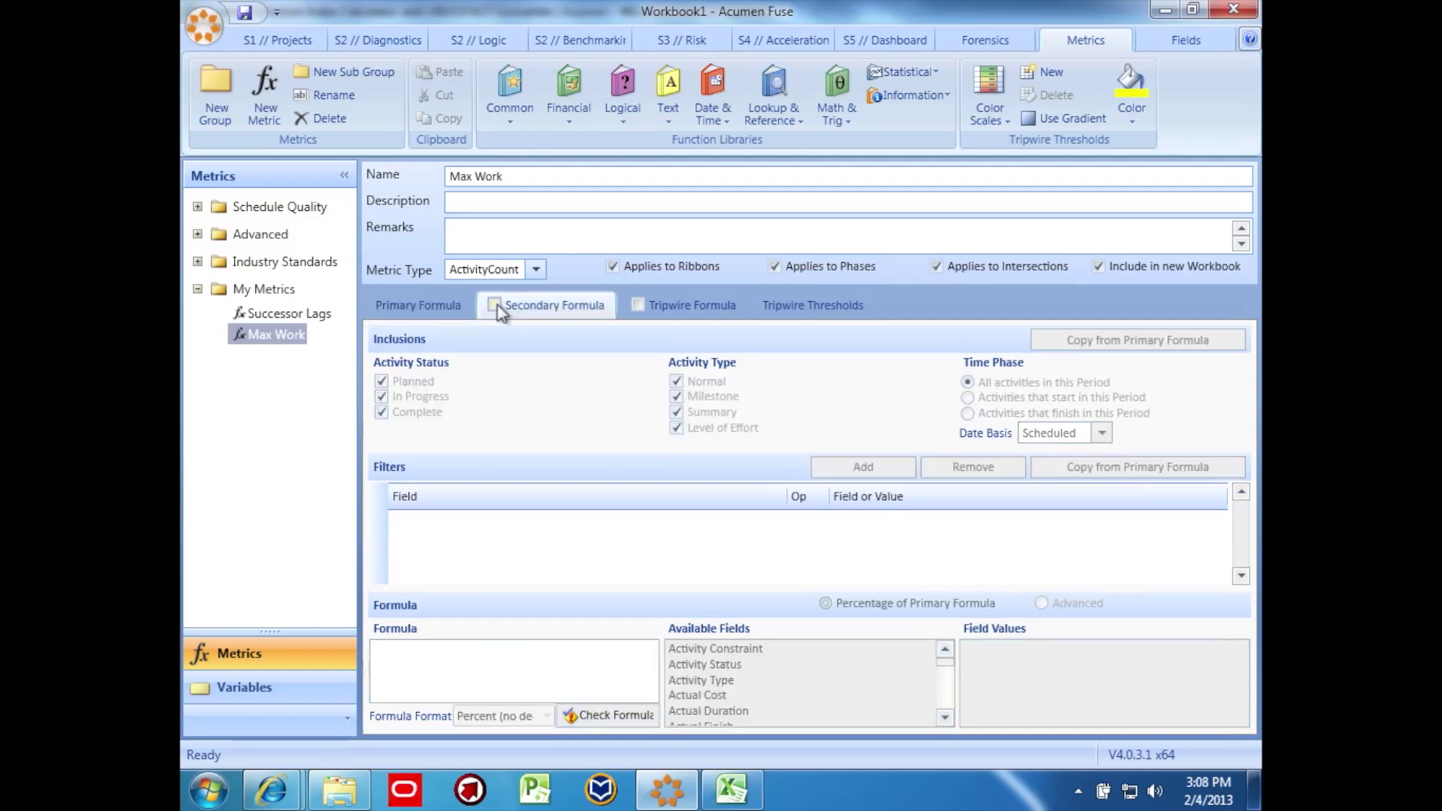
- Enable the Max Work secondary formula as the advanced formula Max(TotalWork)/Sum(TotalWork)
left_click(494, 305)
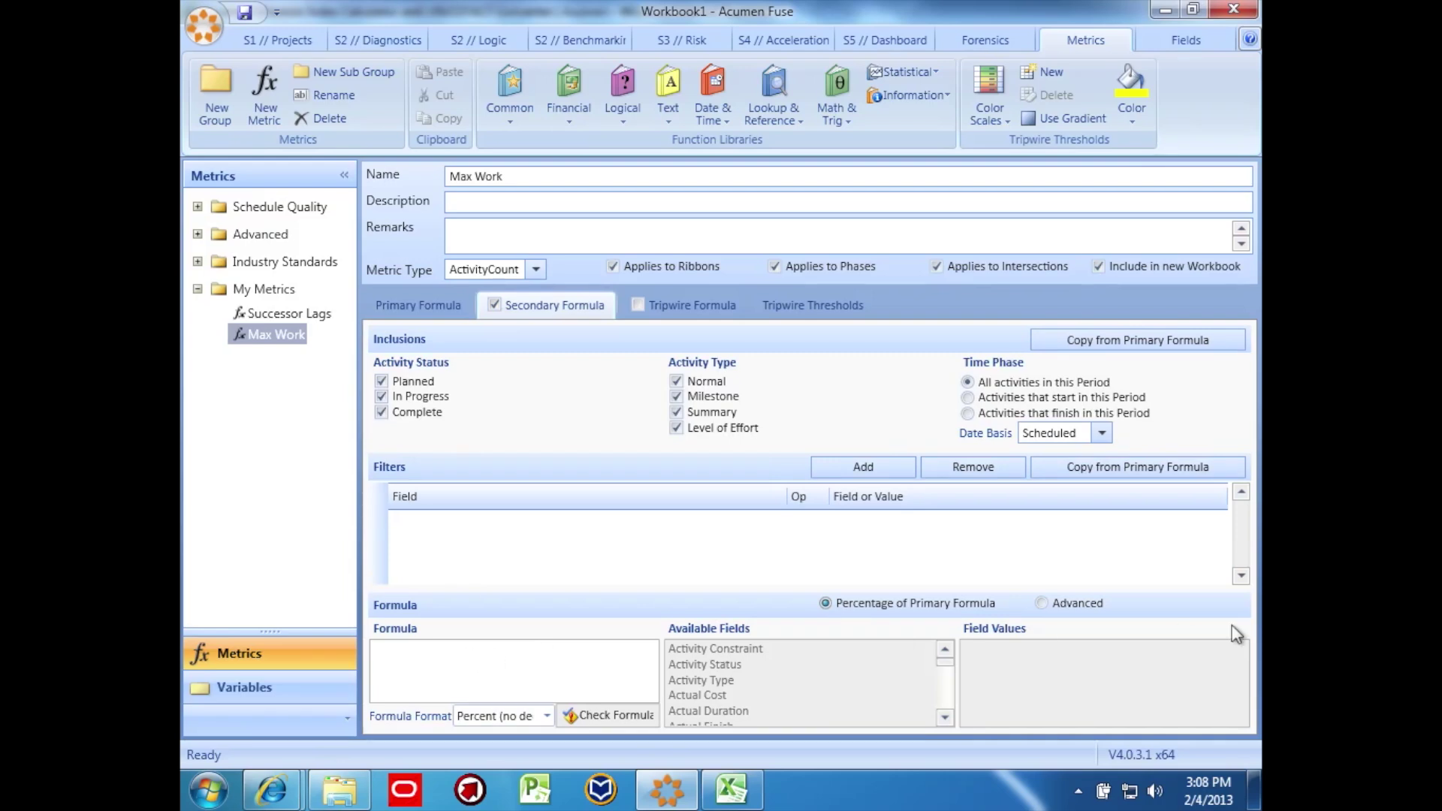
left_click(1066, 603)
left_click(531, 672)
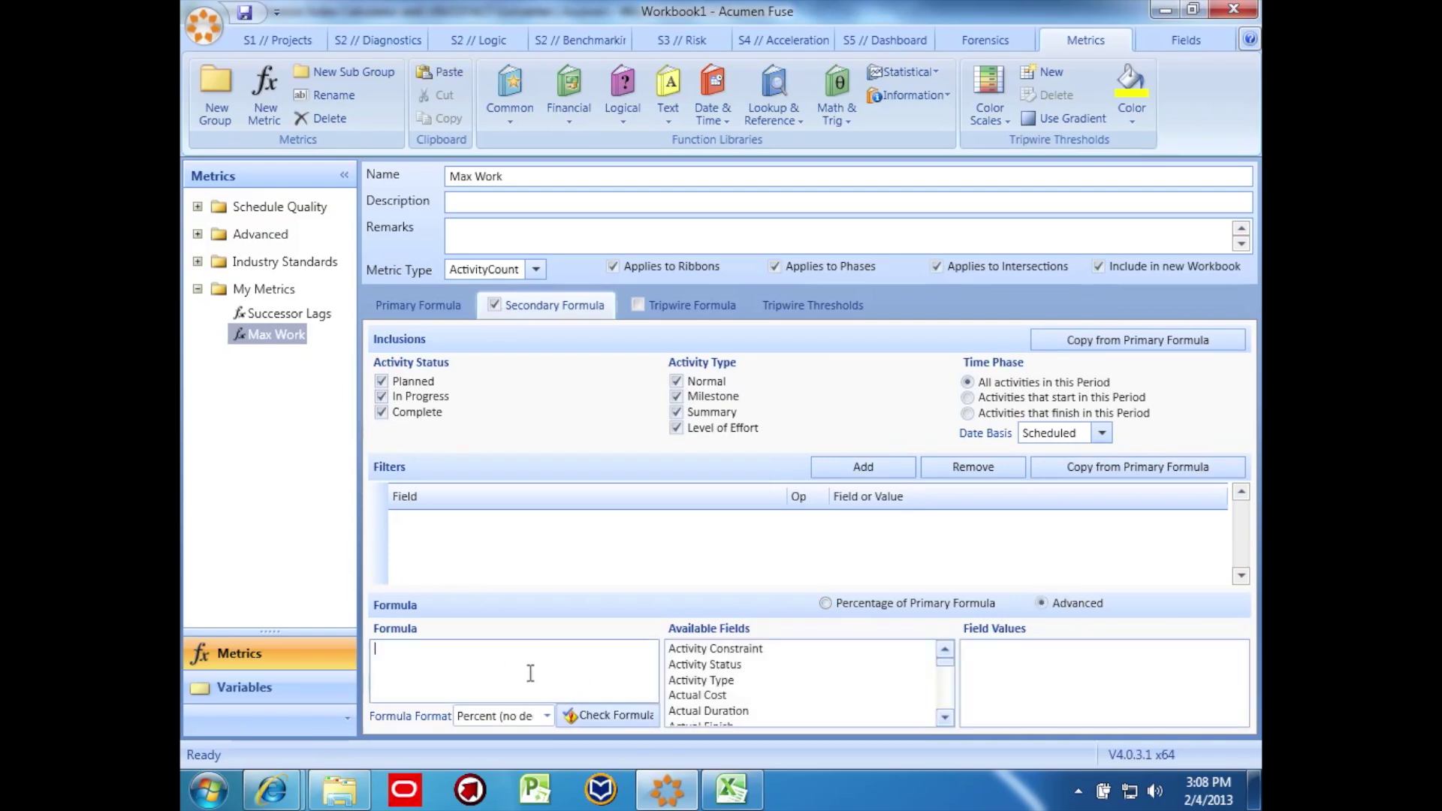
type("Max(TotalWork)/Su")
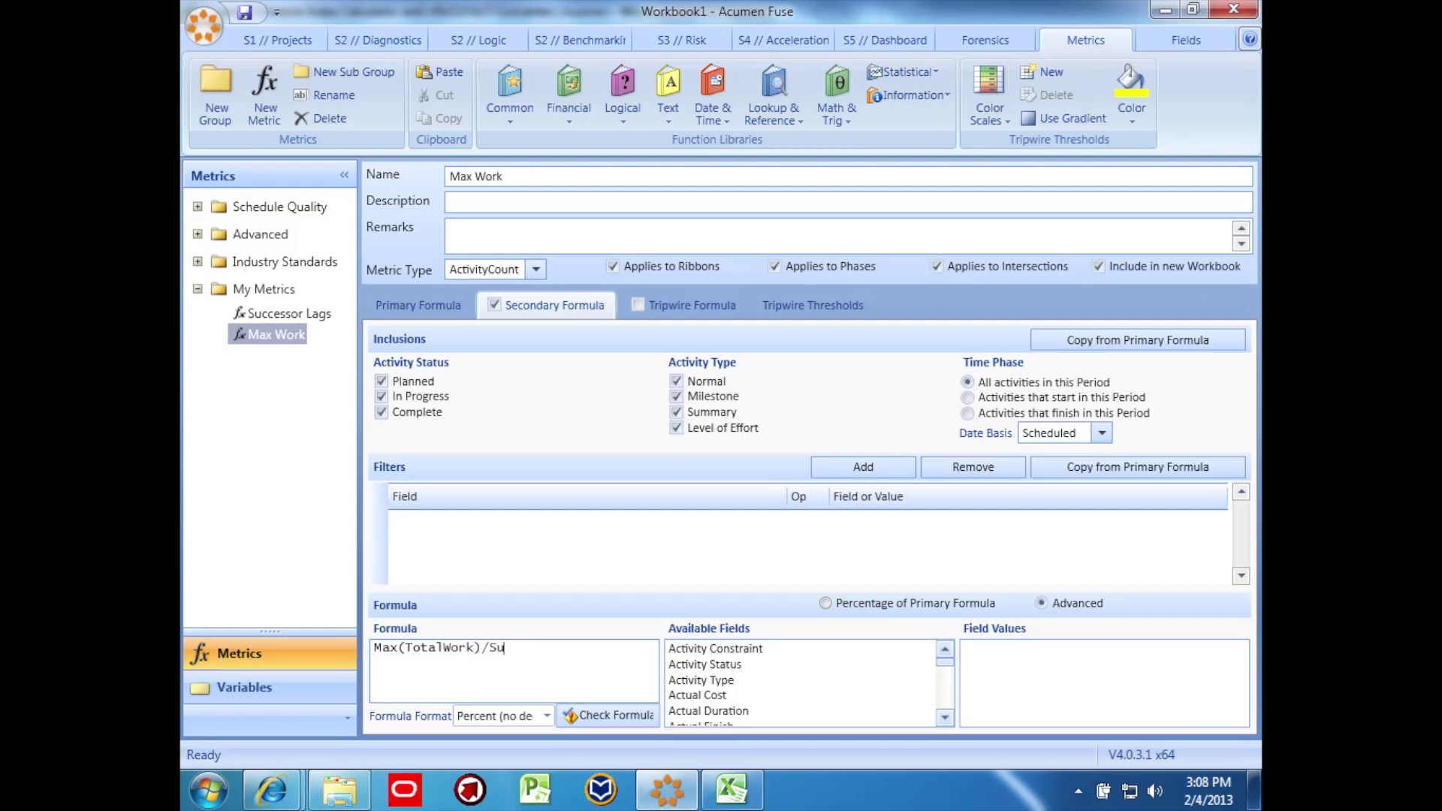
type("m(TotalWork)")
left_click(670, 314)
- Enable the Max Work tripwire formula and enter And(TotalWork=Max(TotalWork))
left_click(638, 305)
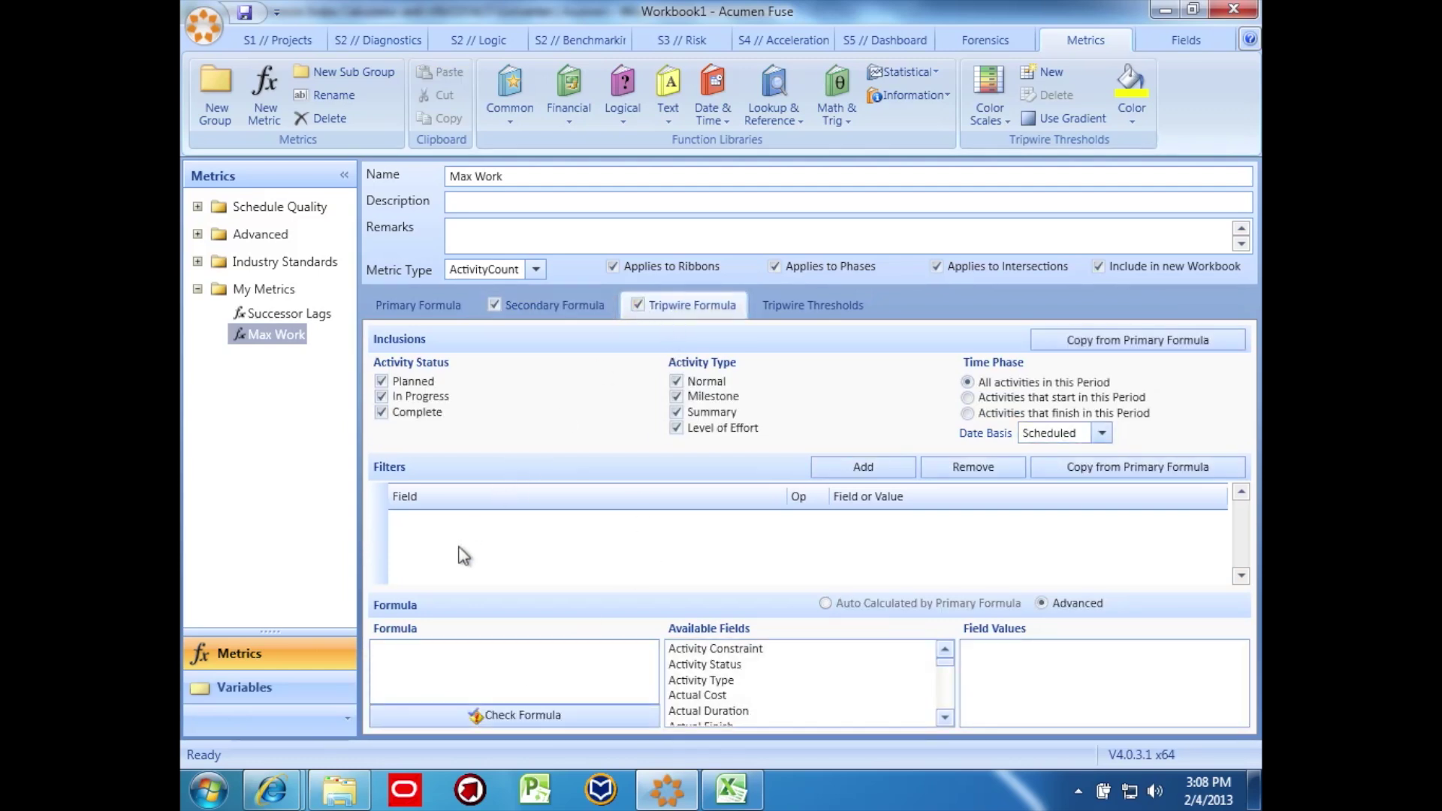
left_click(423, 660)
type("And(Total")
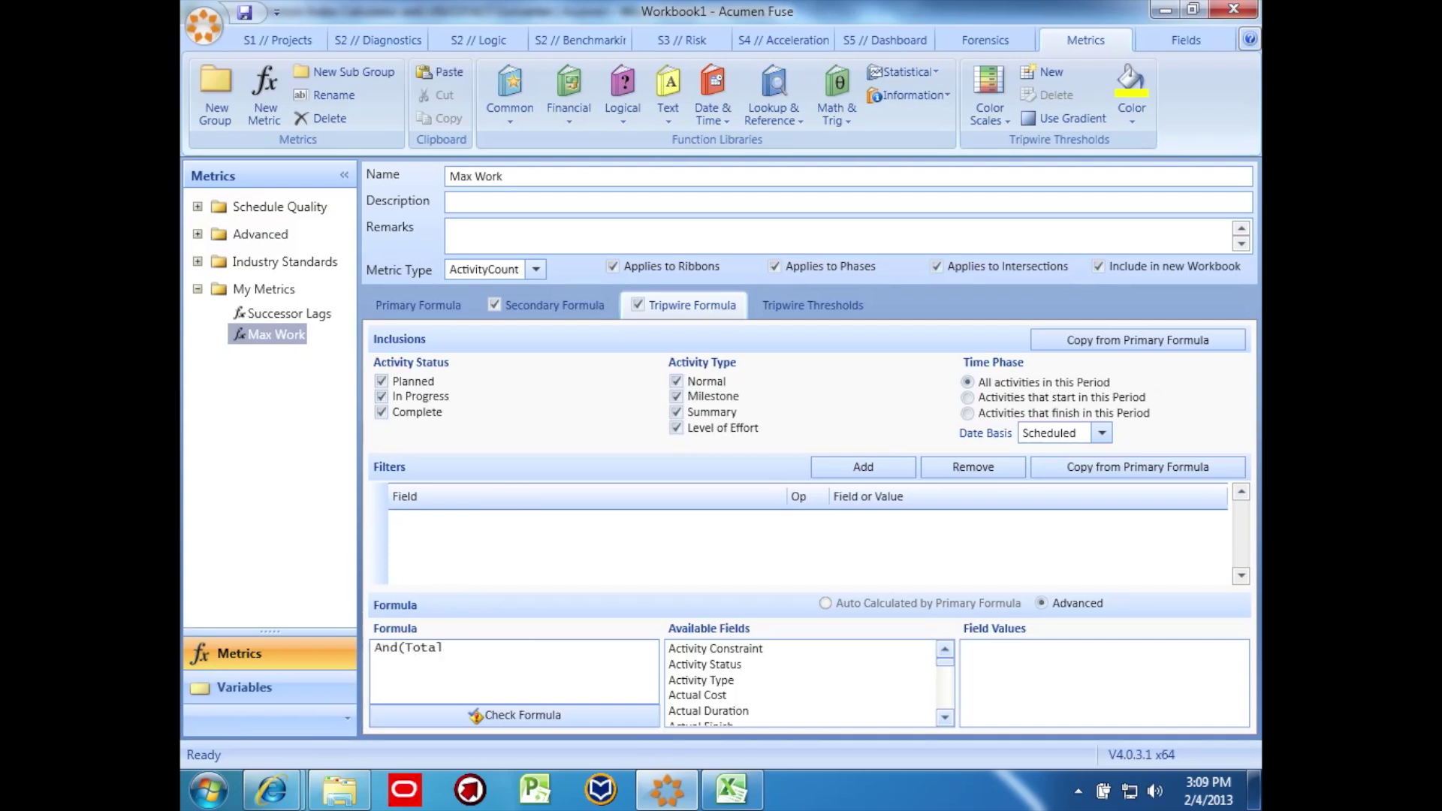
type("Work=Max(TotalWork))")
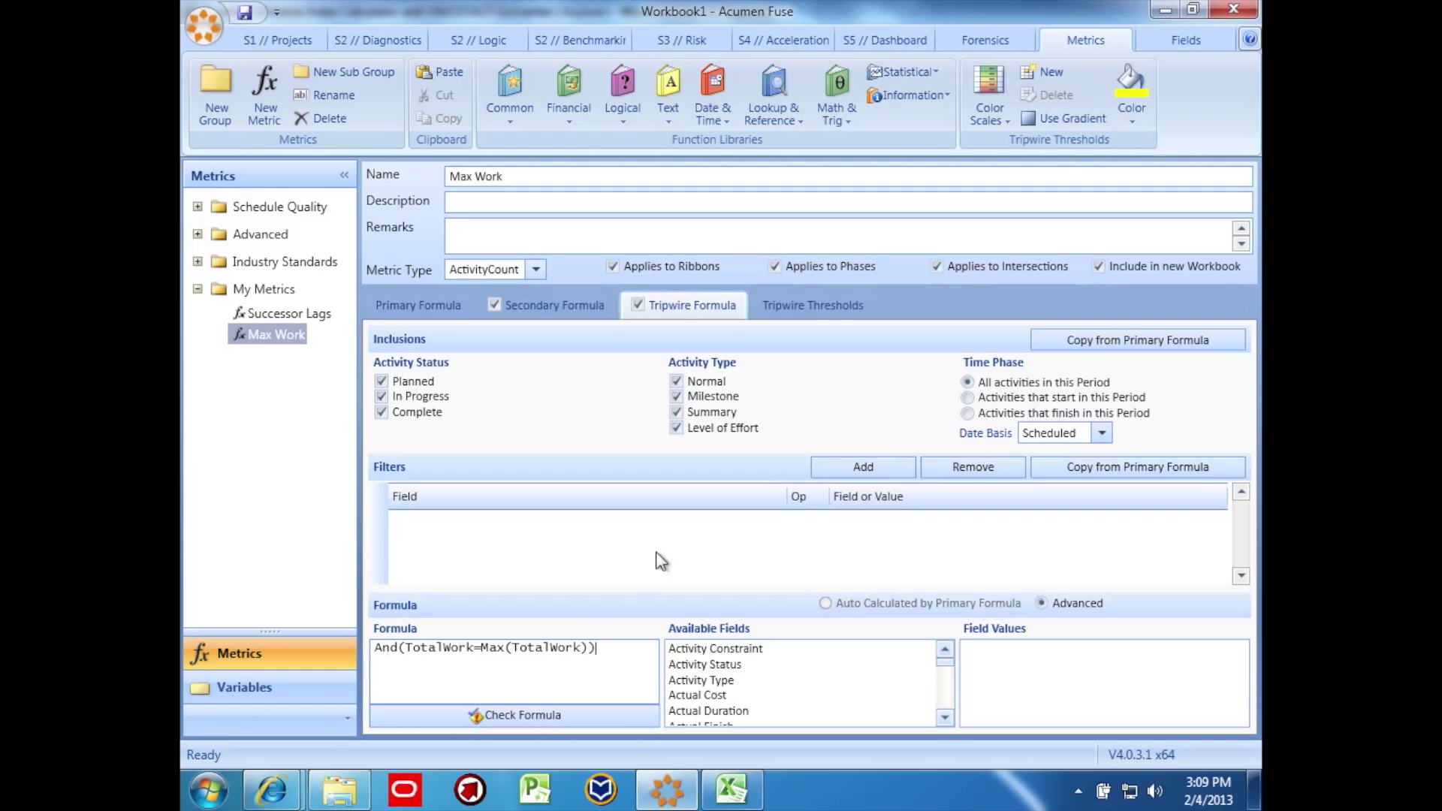
left_click(837, 314)
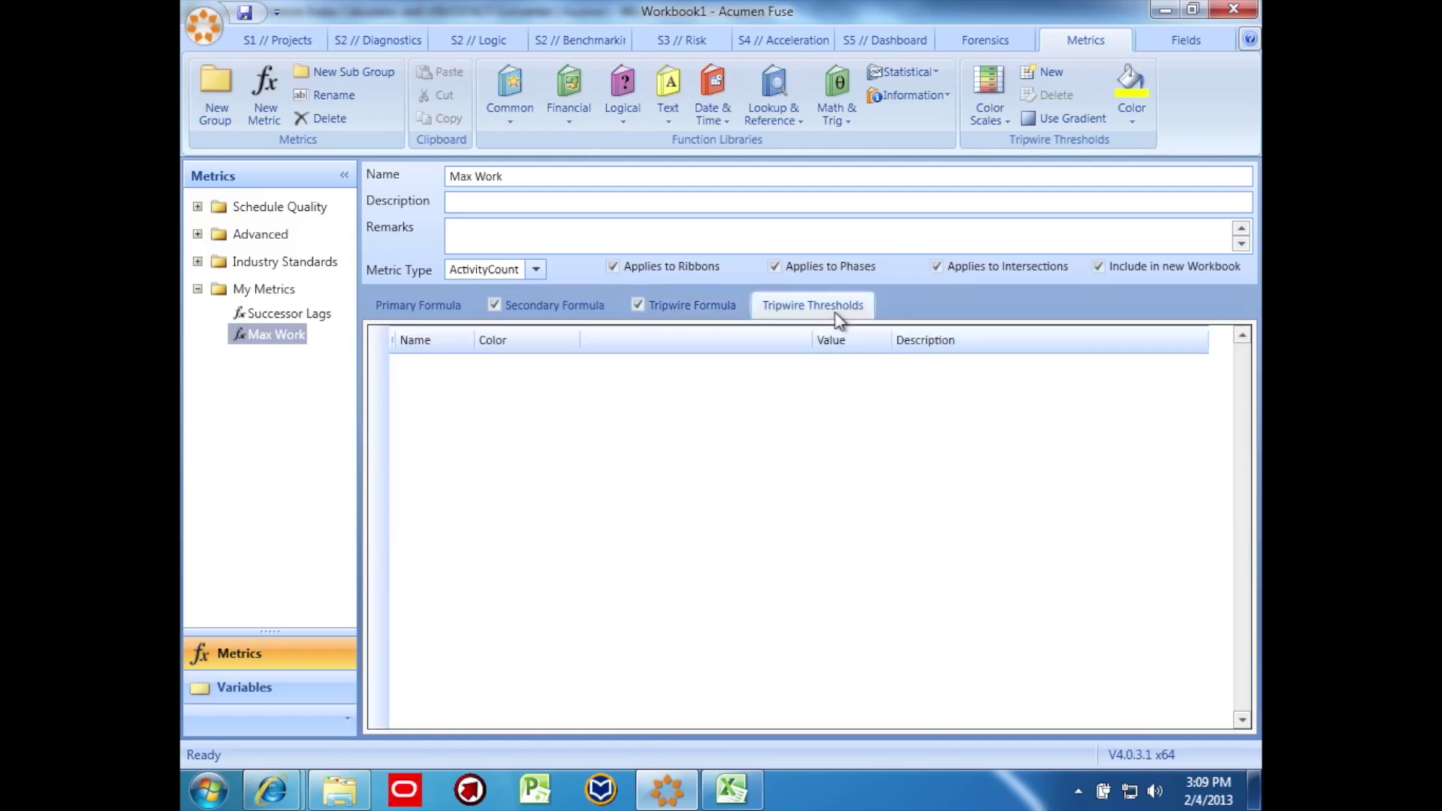
- Apply the Lowest is Better 3-interval scale to Max Work: Low 0, Medium 0.3333, High 0.6667
left_click(990, 109)
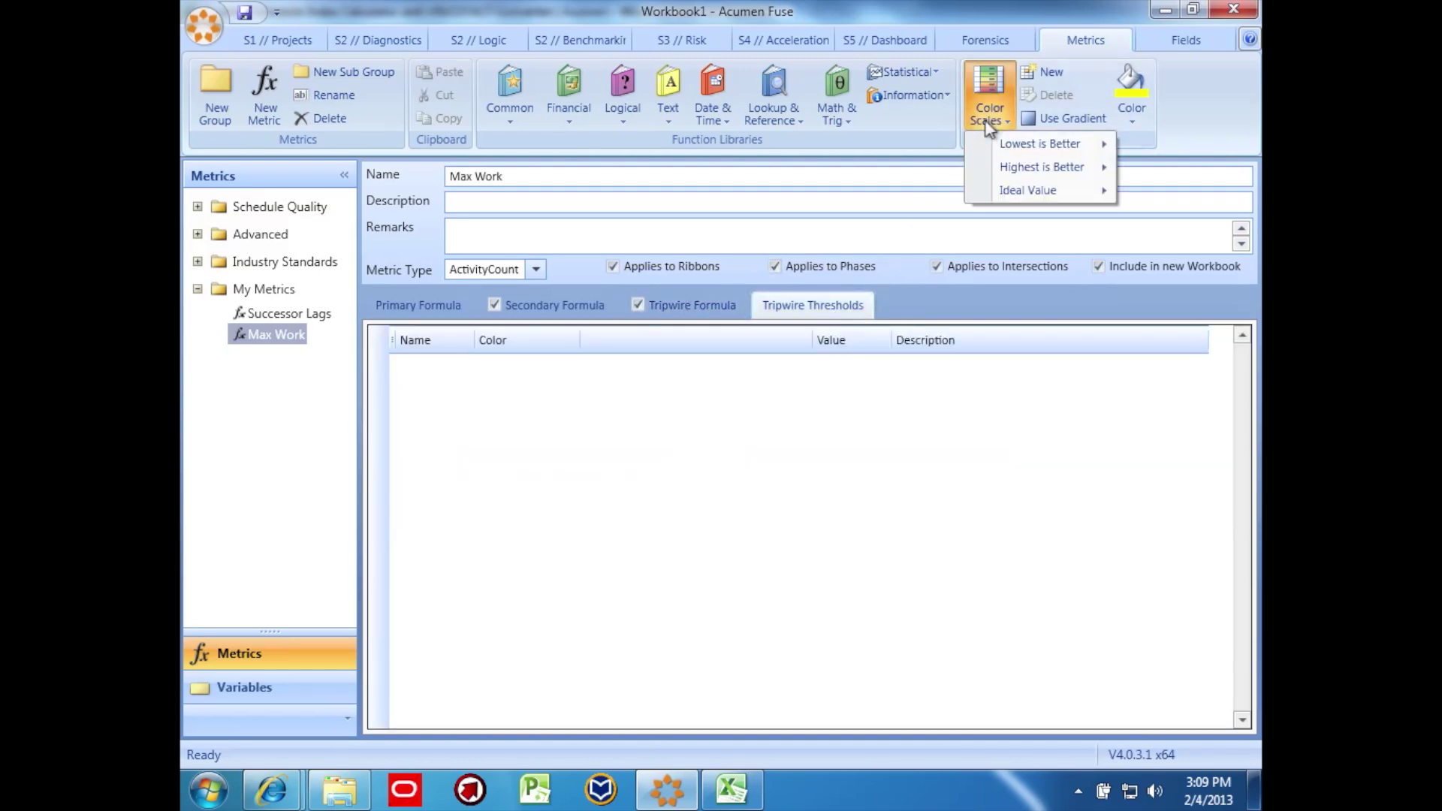
mouse_move(1006, 144)
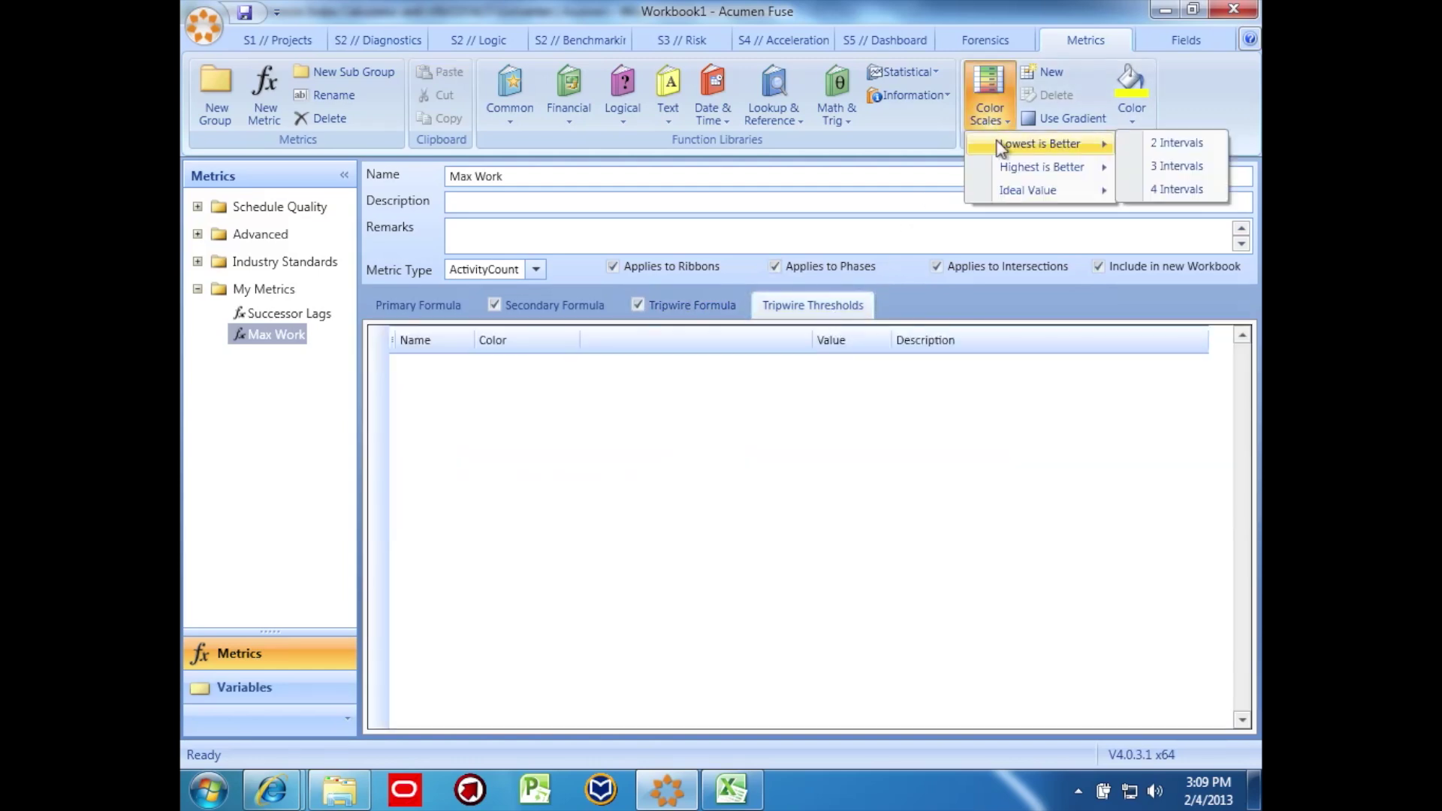
left_click(1180, 167)
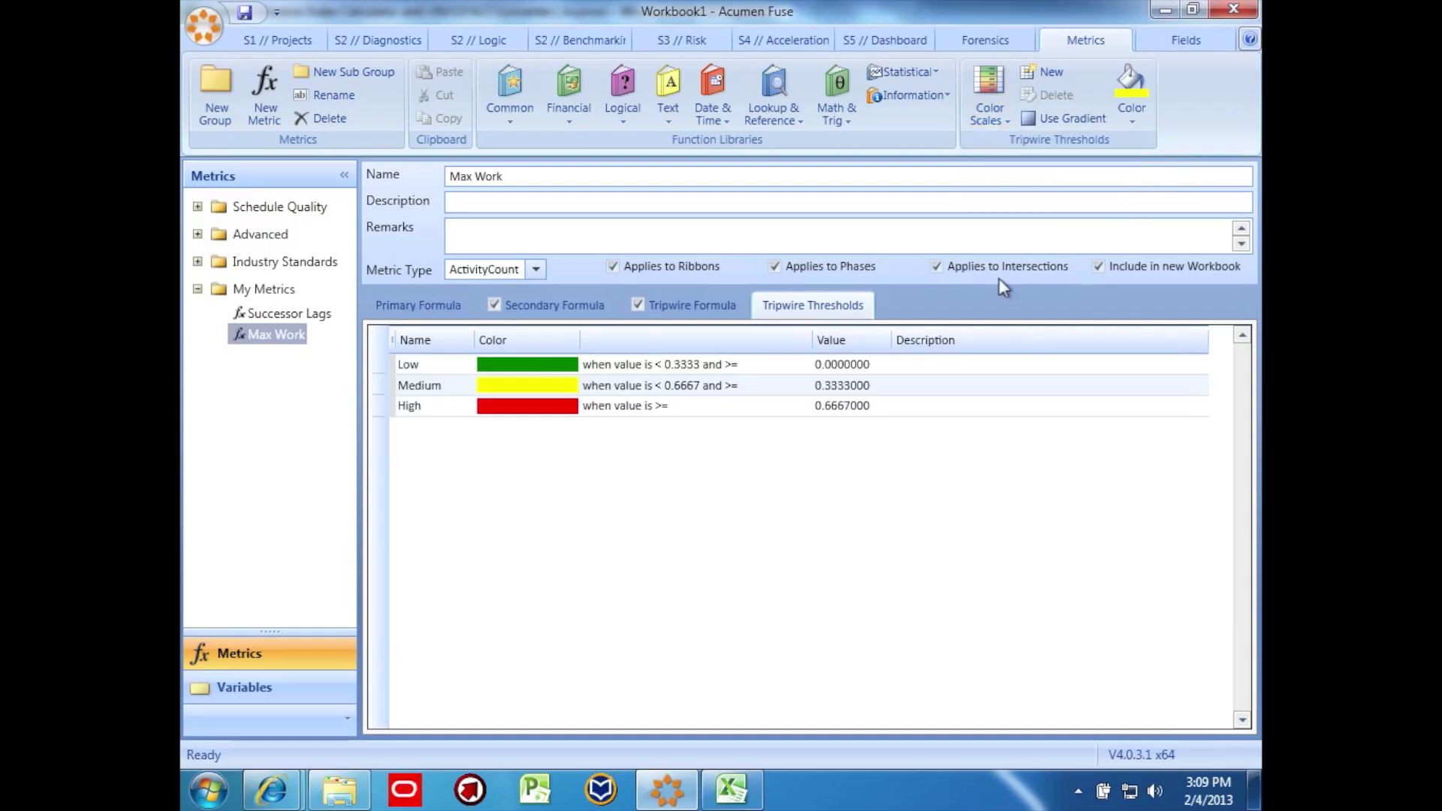
left_click(863, 365)
left_click(860, 385)
left_click(856, 407)
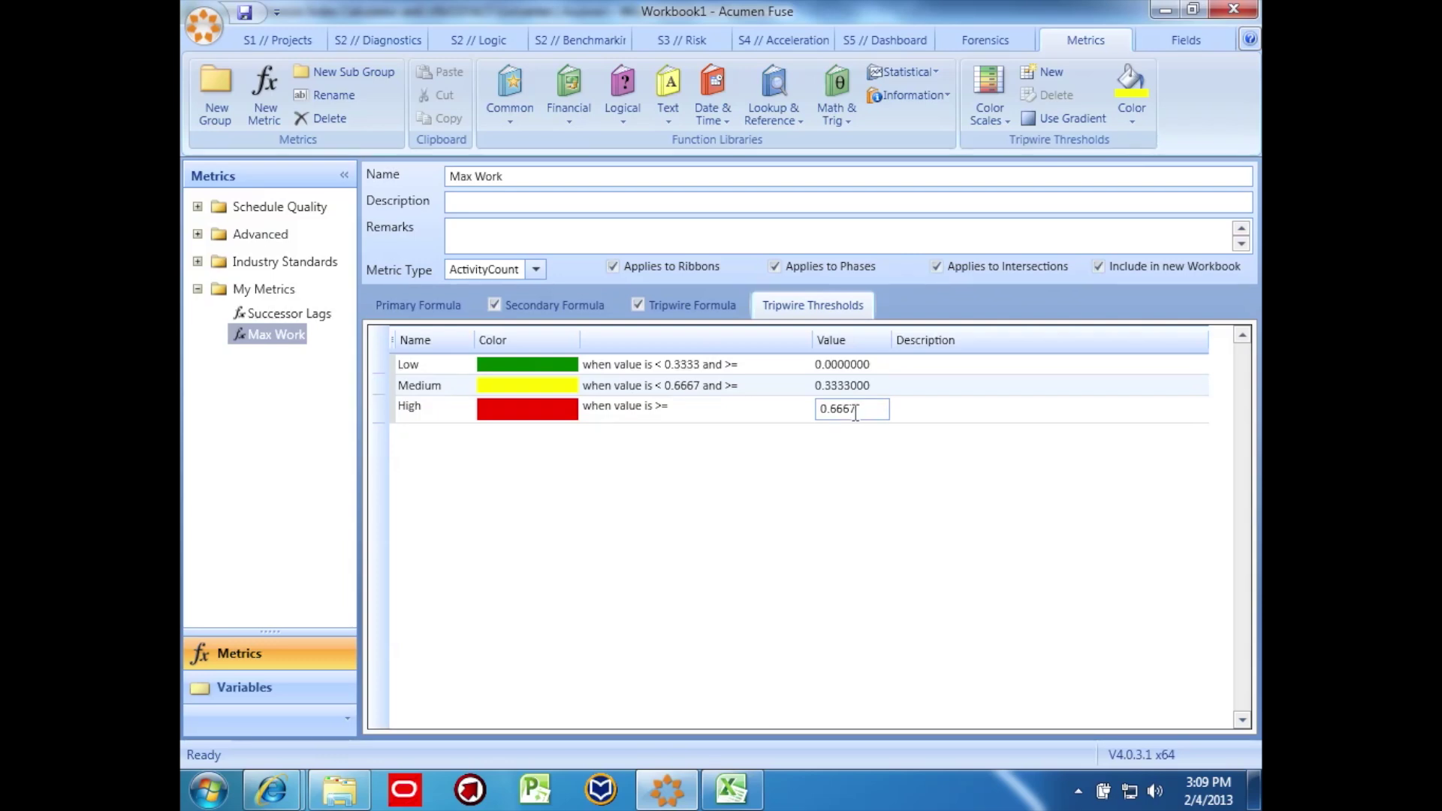
- Add Max Work to the Diagnostics Phase Analyzer, run Fuse, and list its 2011 activities
left_click(368, 40)
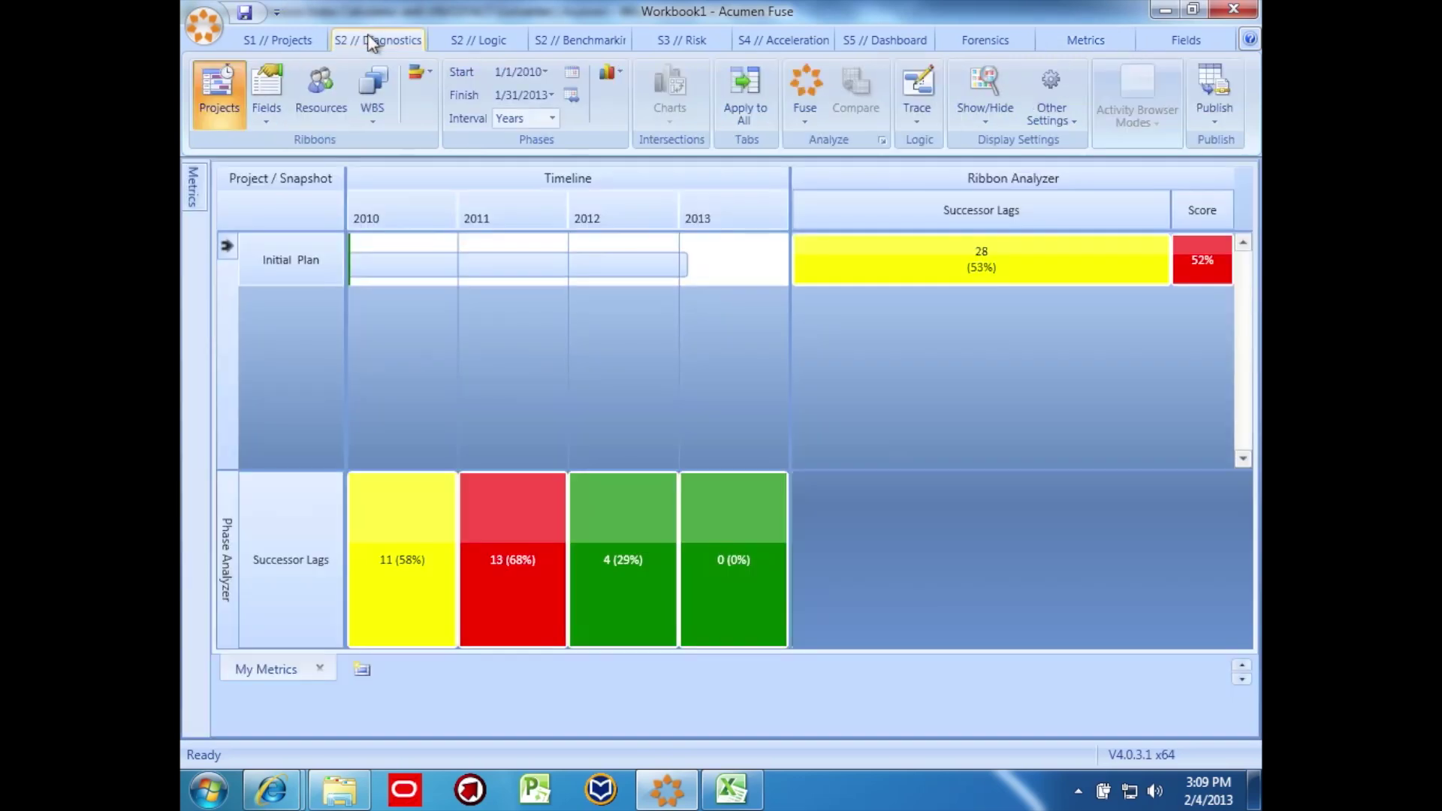
mouse_move(189, 201)
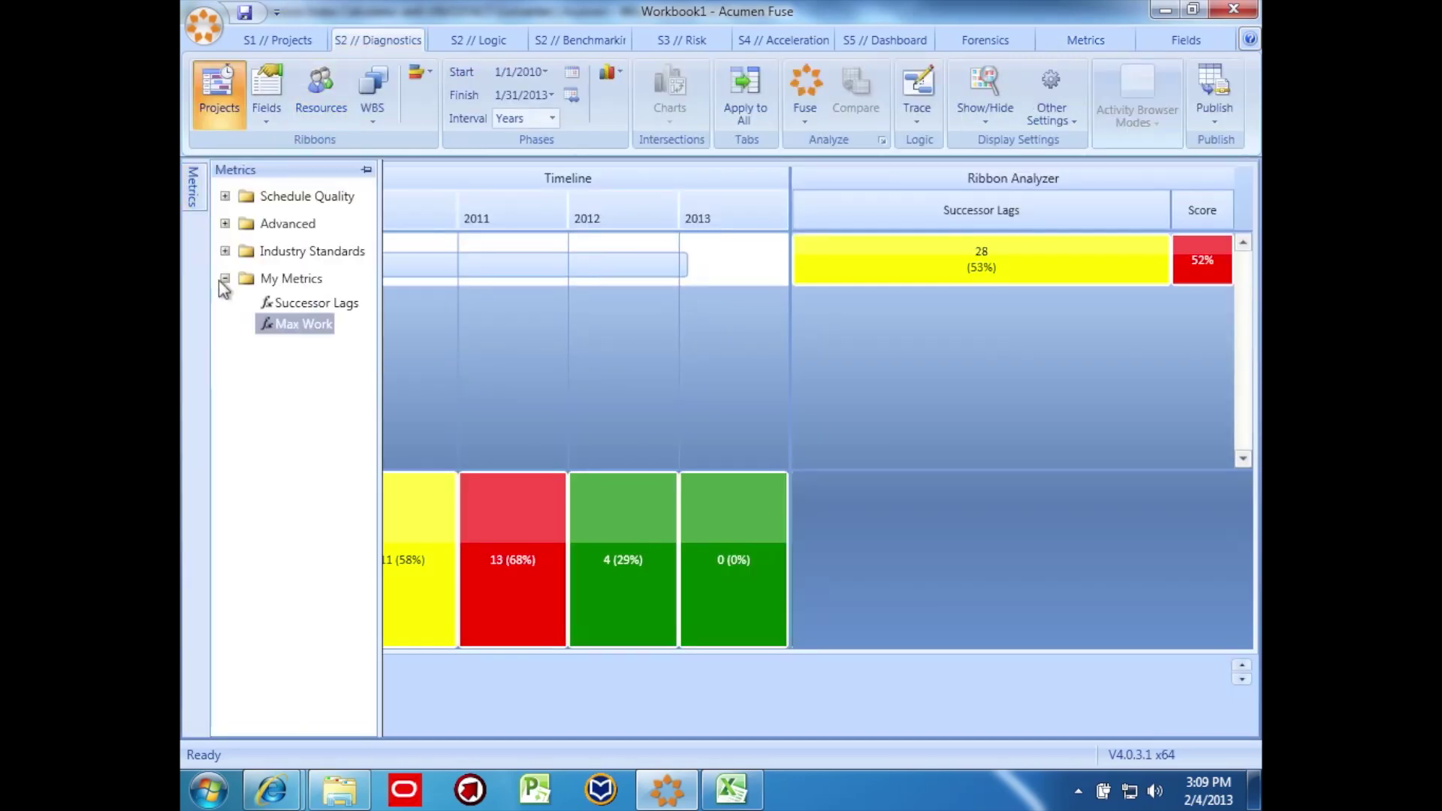
right_click(300, 338)
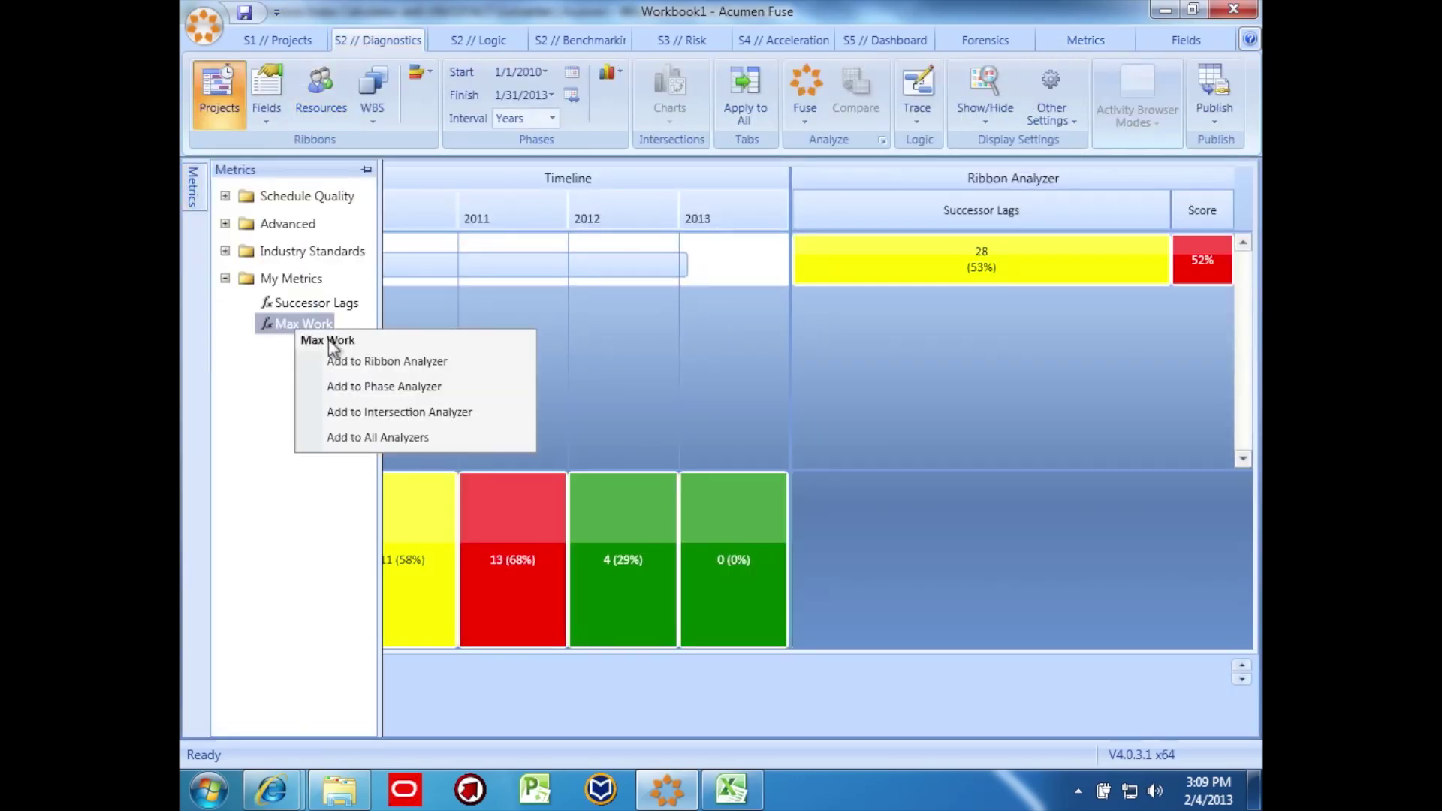
left_click(355, 386)
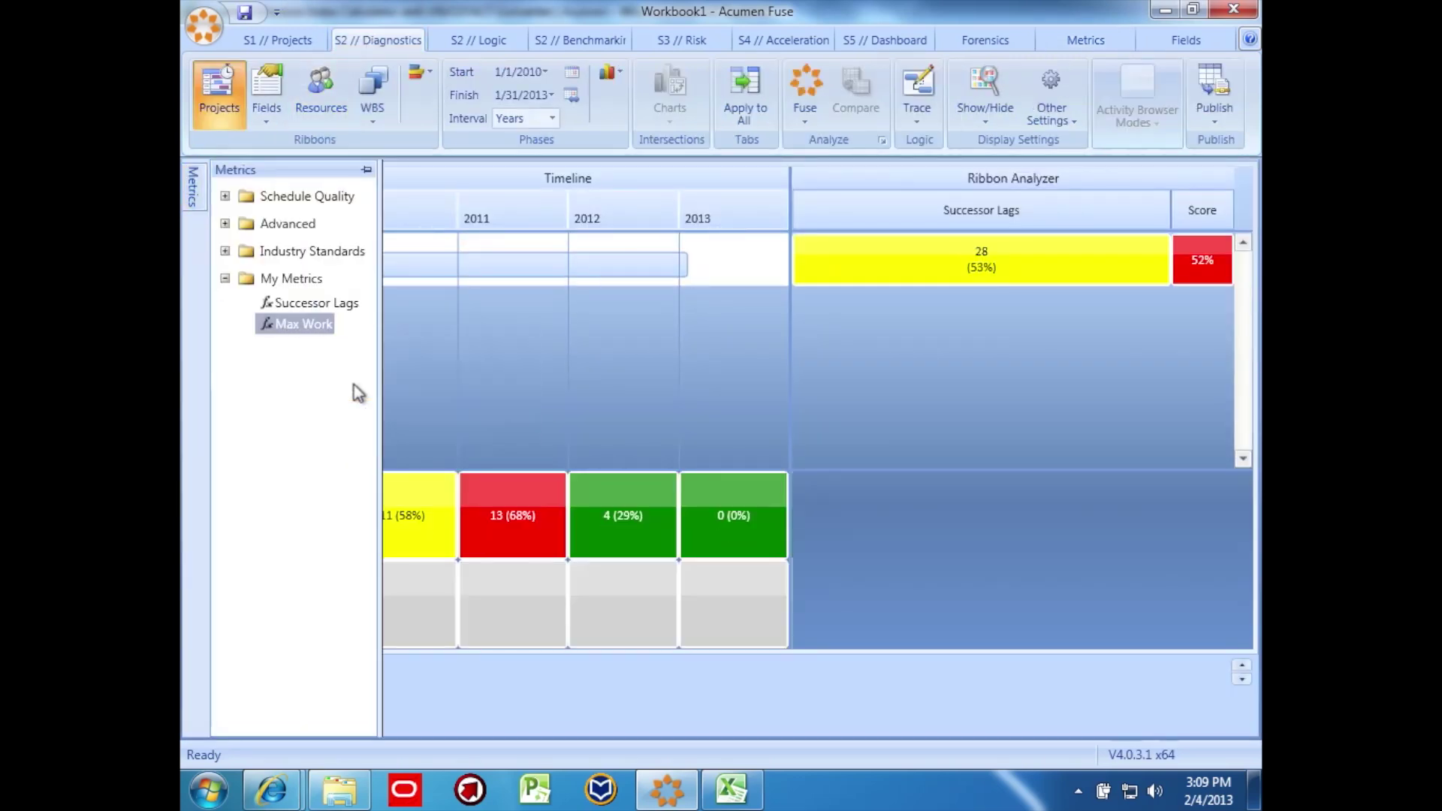
left_click(799, 78)
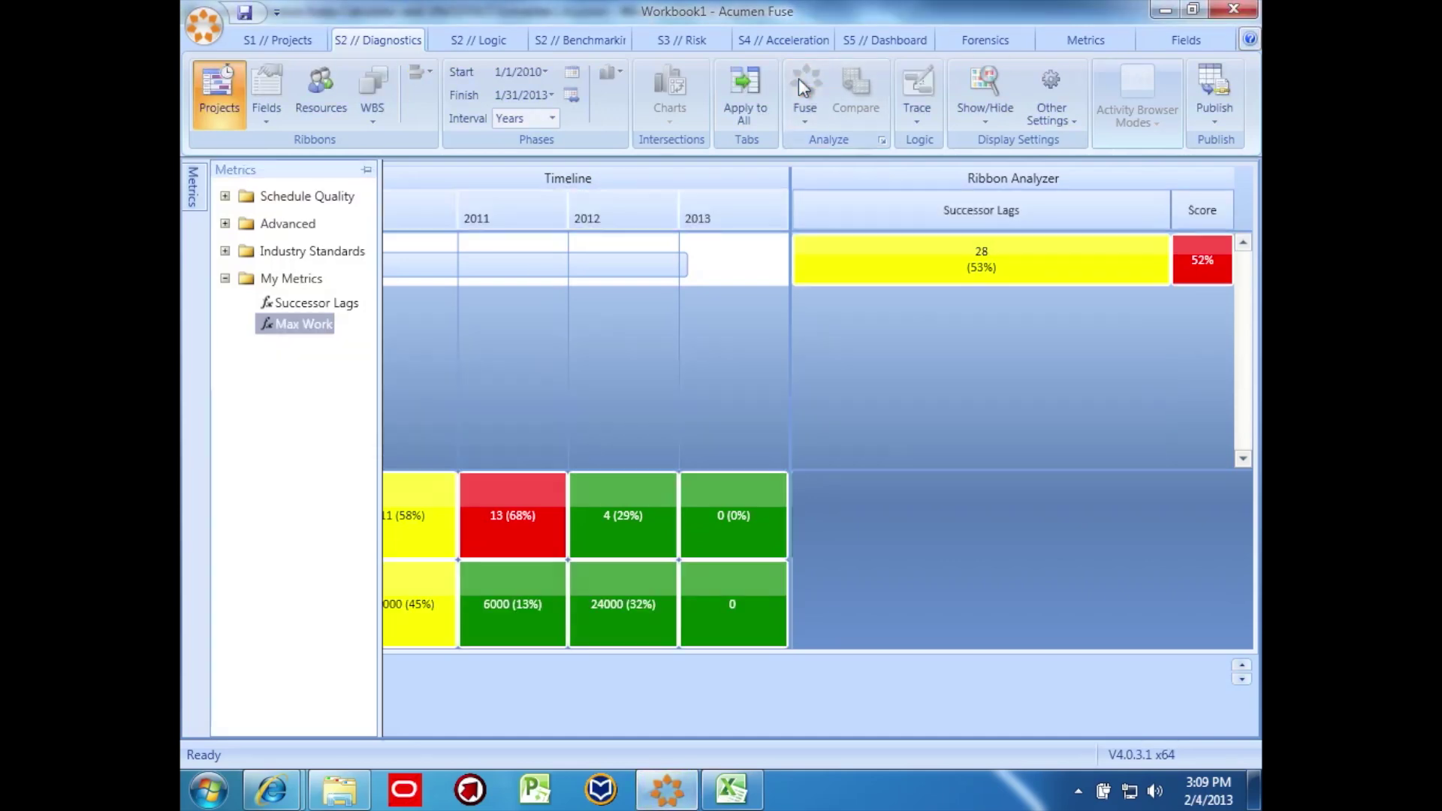
left_click(419, 173)
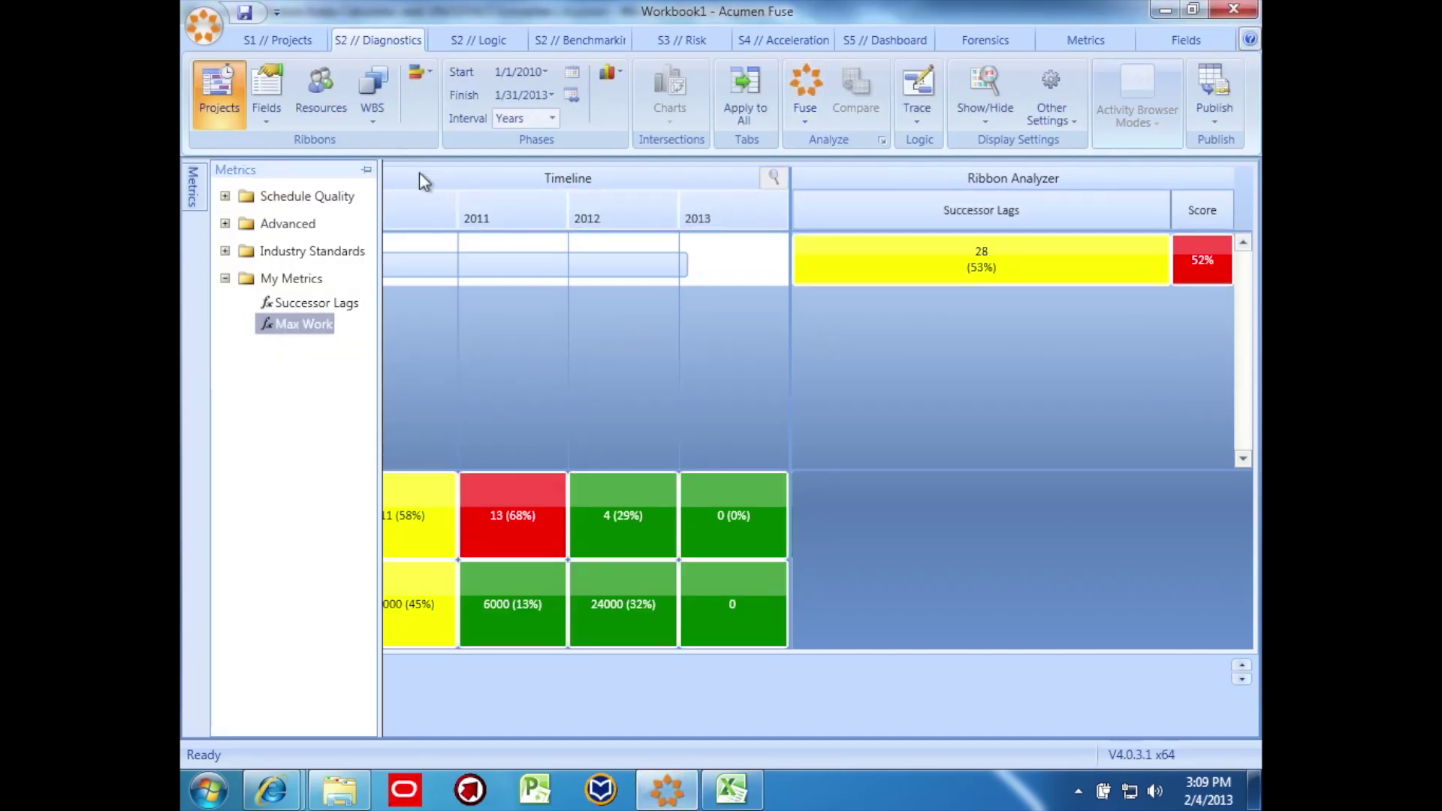
mouse_move(445, 624)
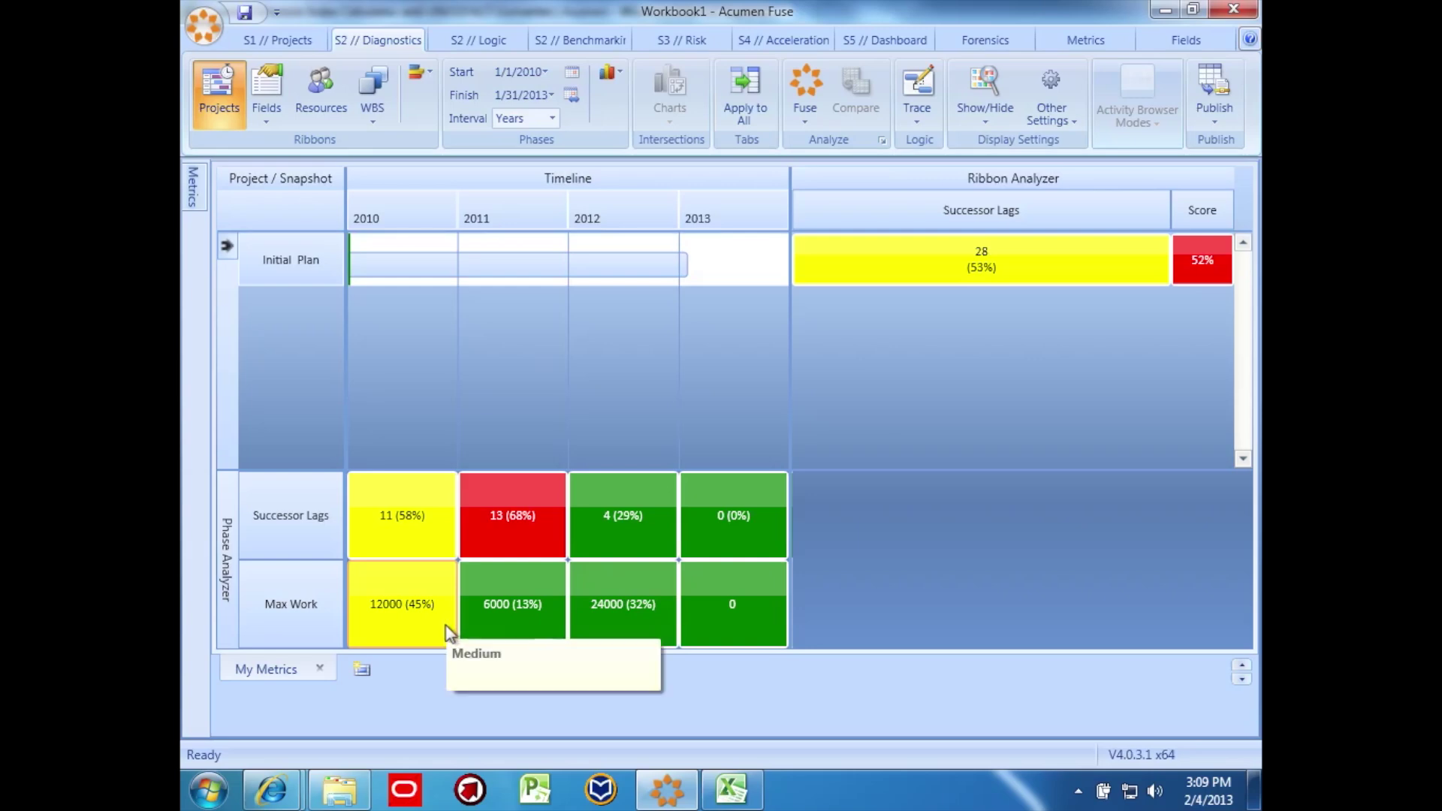
left_click(503, 614)
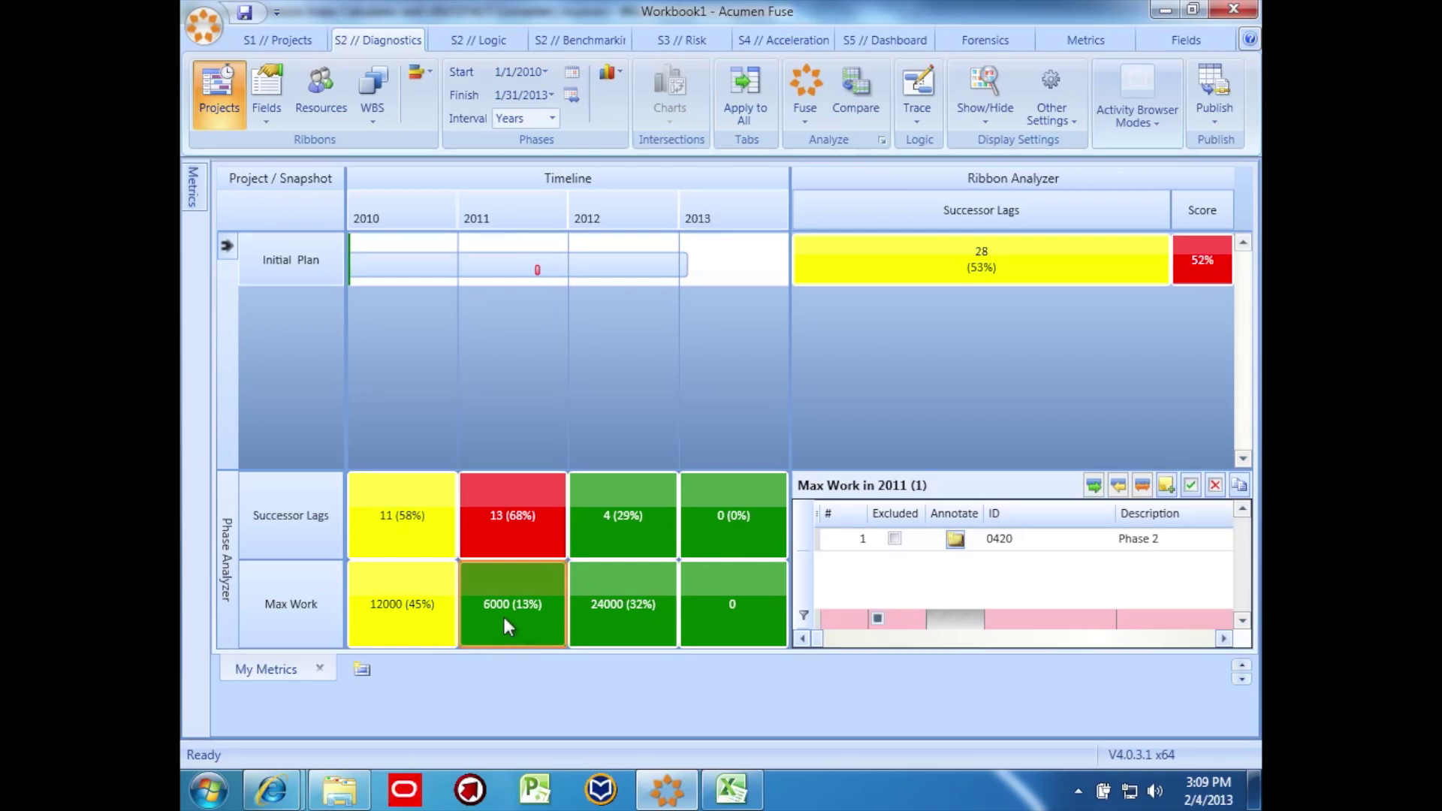
- In the My Metrics weights, slide Successor Lags to -7 and Max Work to -10
left_click(1085, 40)
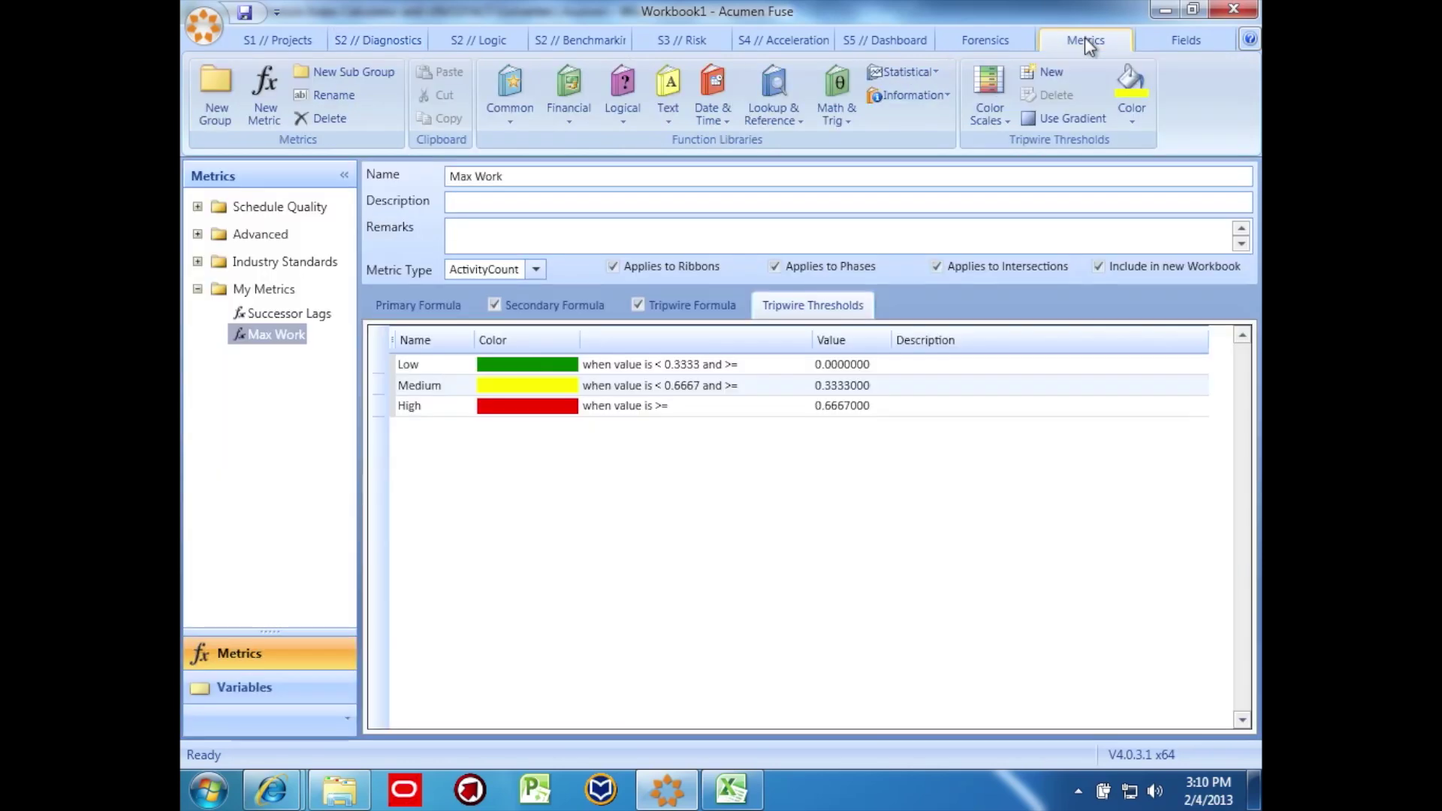
left_click(274, 293)
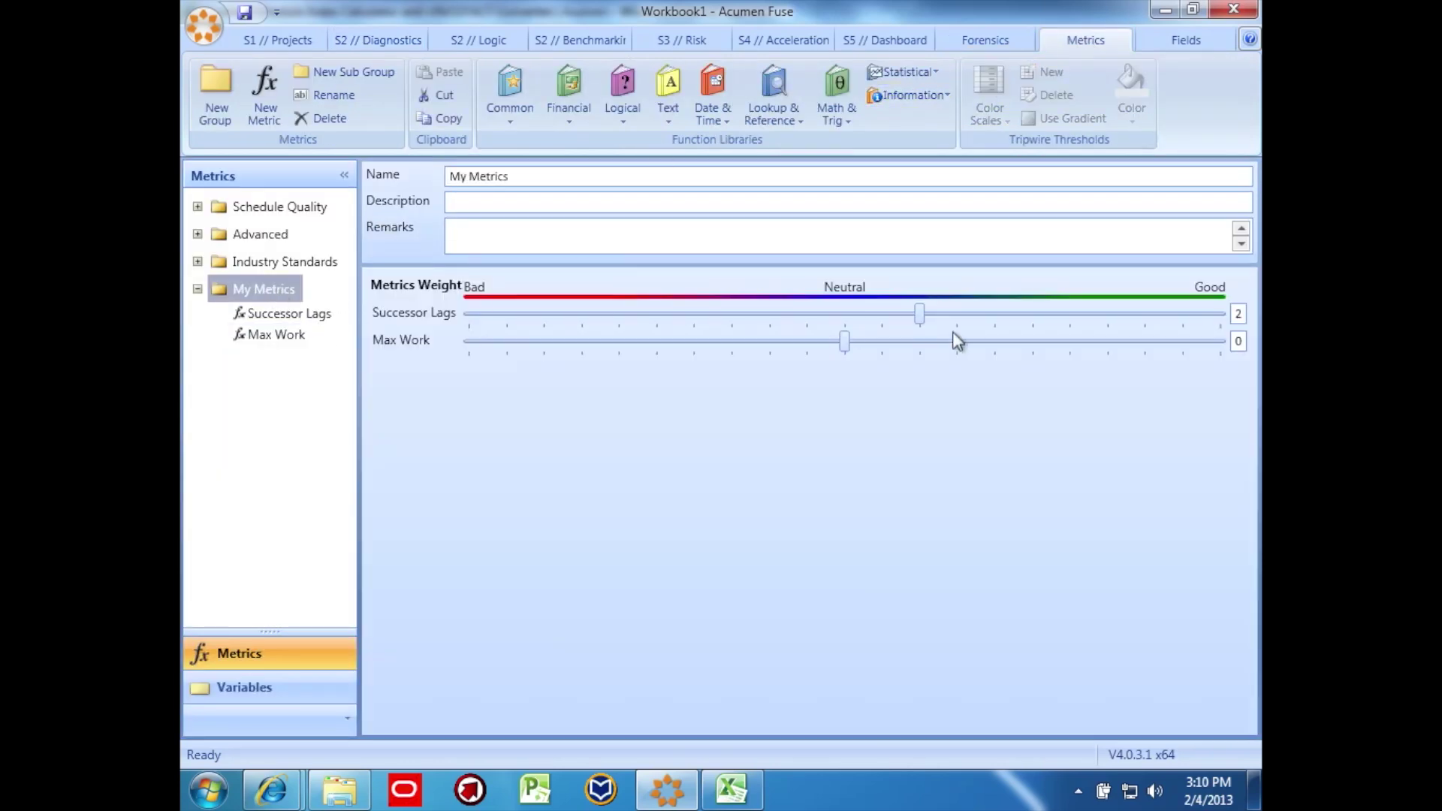
left_click_drag(920, 315, 583, 323)
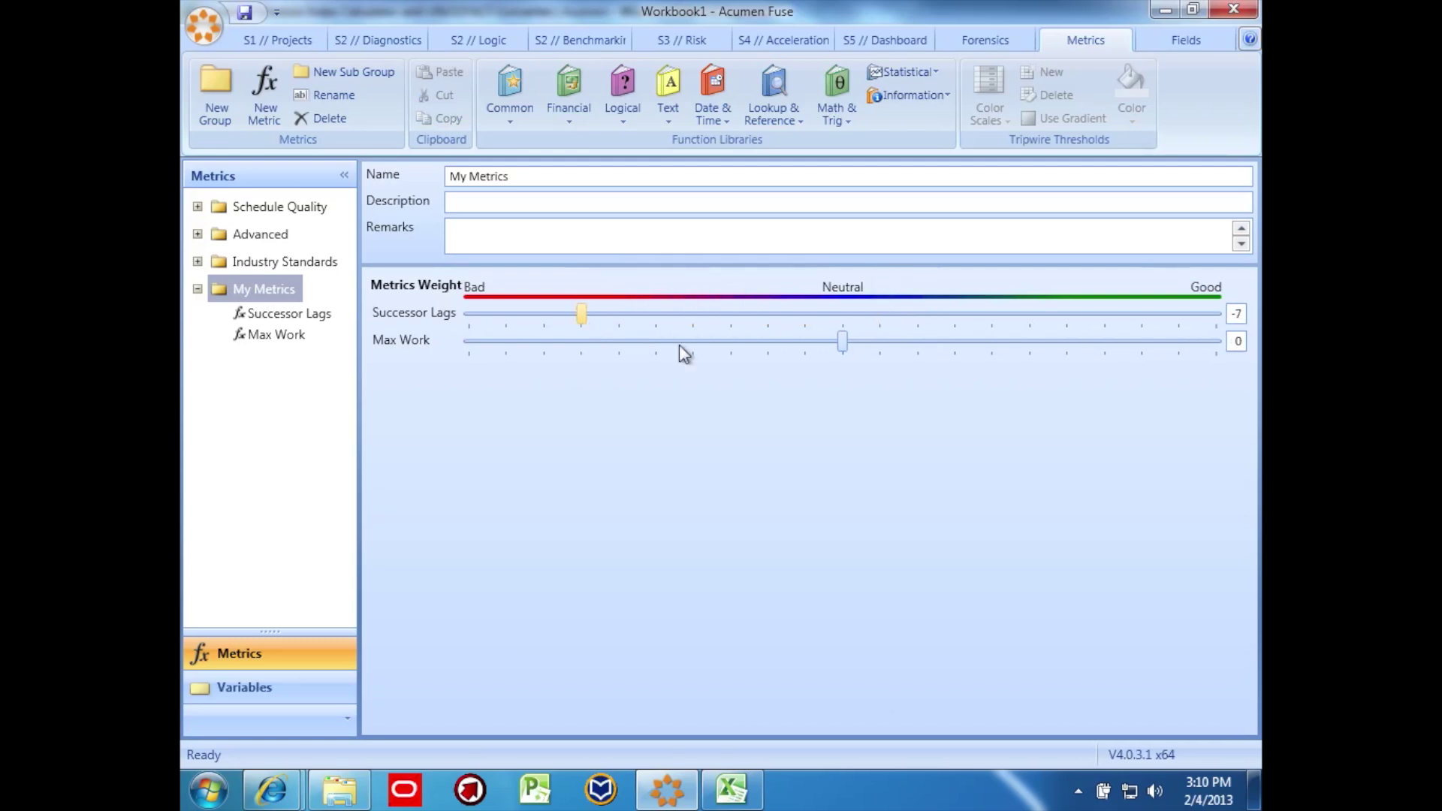
left_click_drag(844, 347, 481, 366)
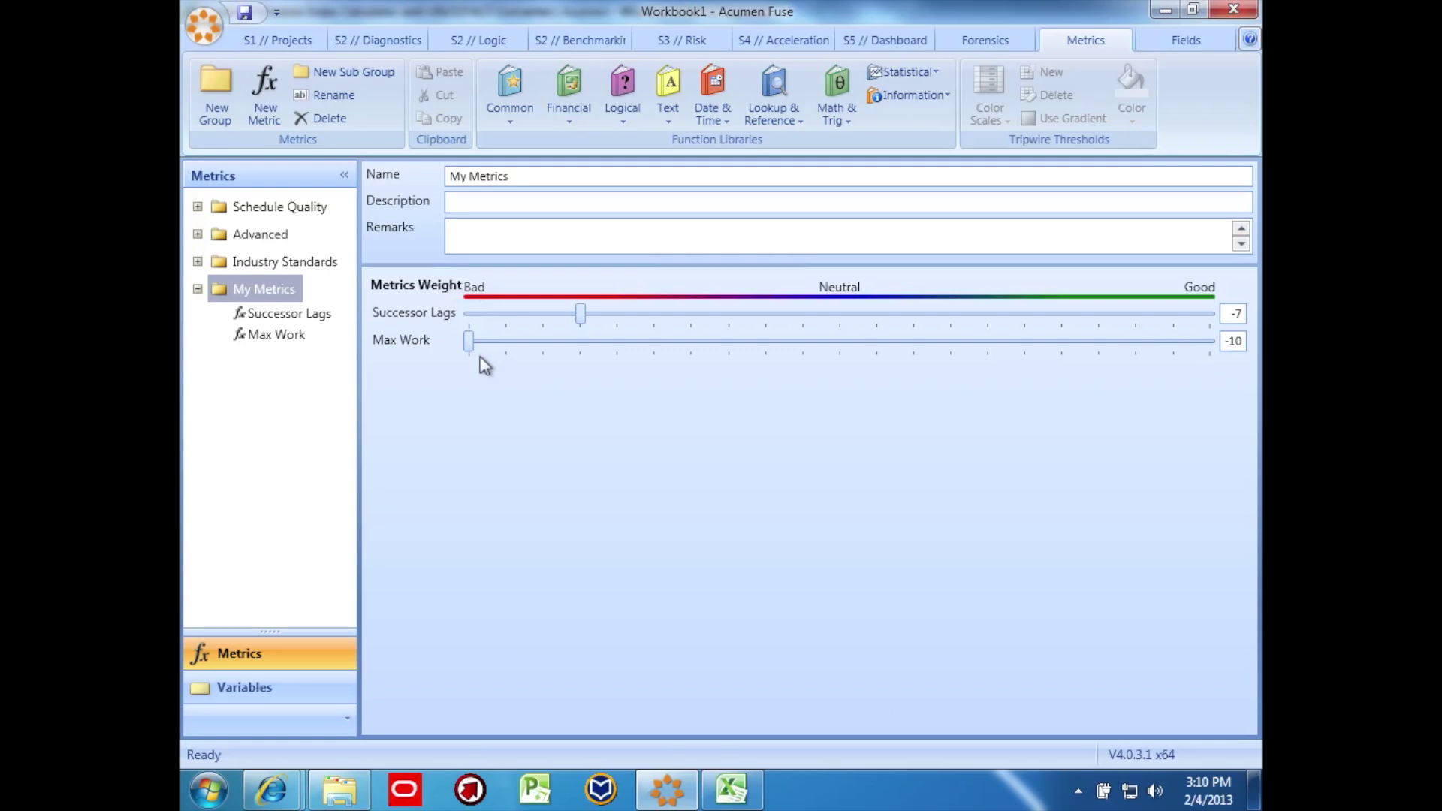